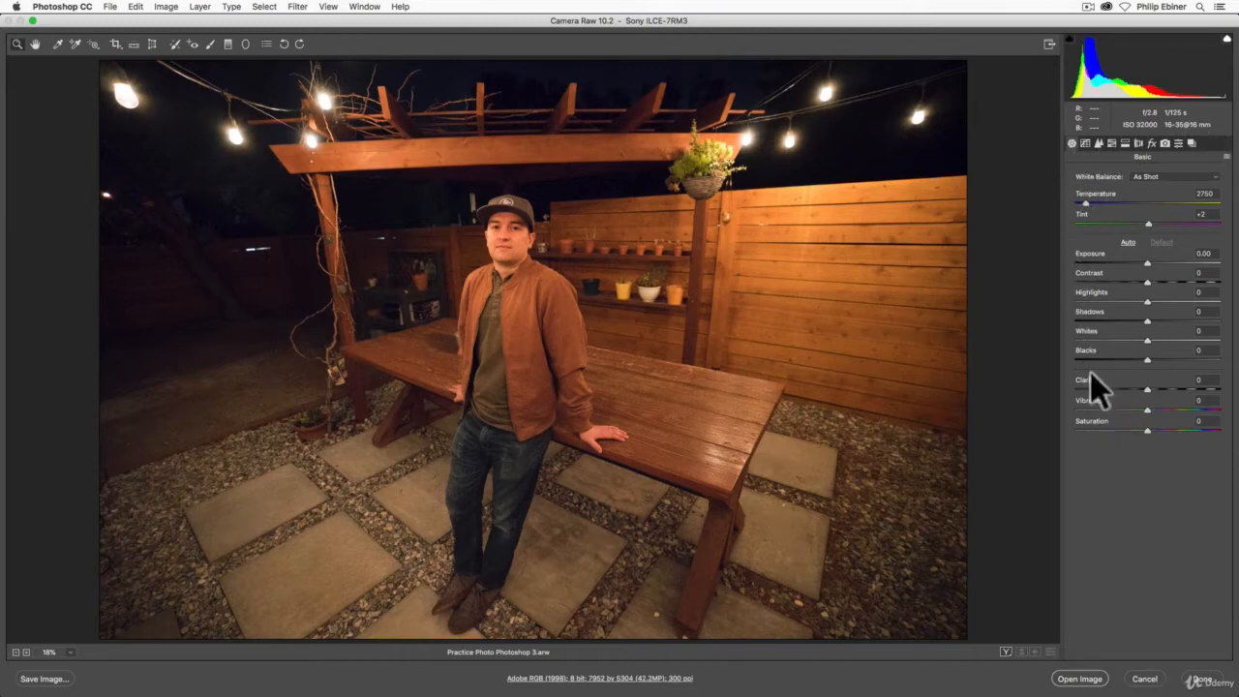
Step: Look through the Camera Raw adjustment categories from tone curve to presets and return to the basic adjustments
click(1085, 142)
click(1099, 143)
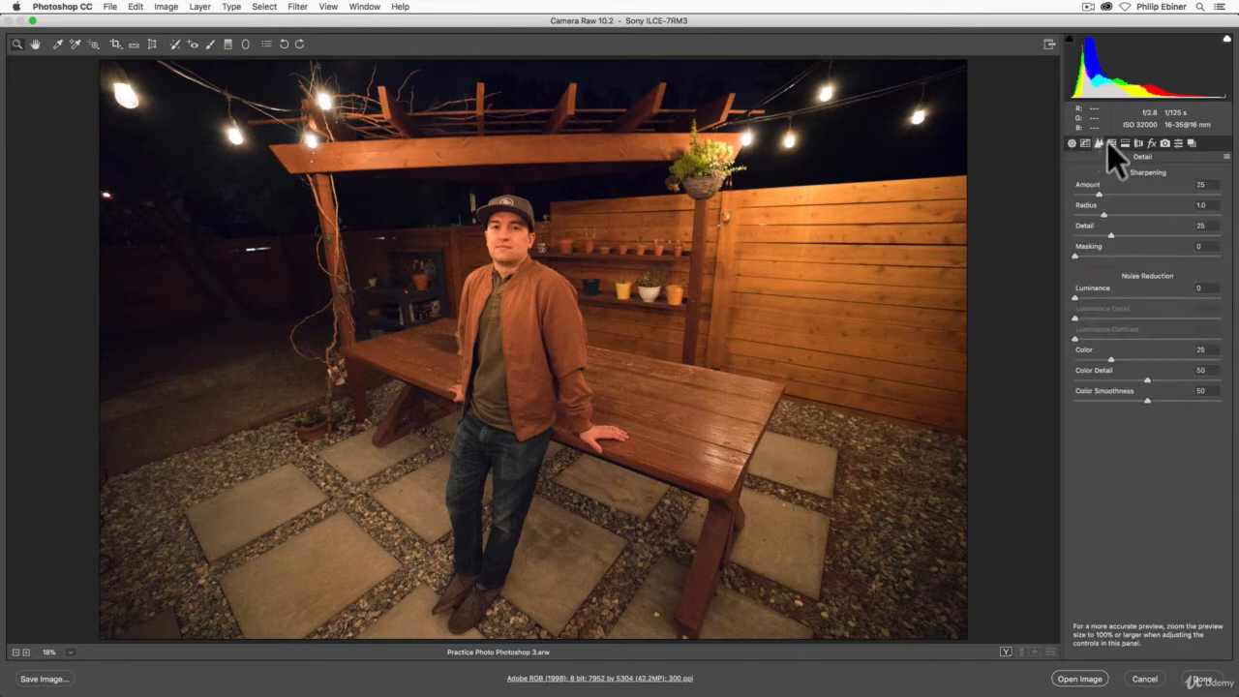
click(1111, 142)
click(1125, 143)
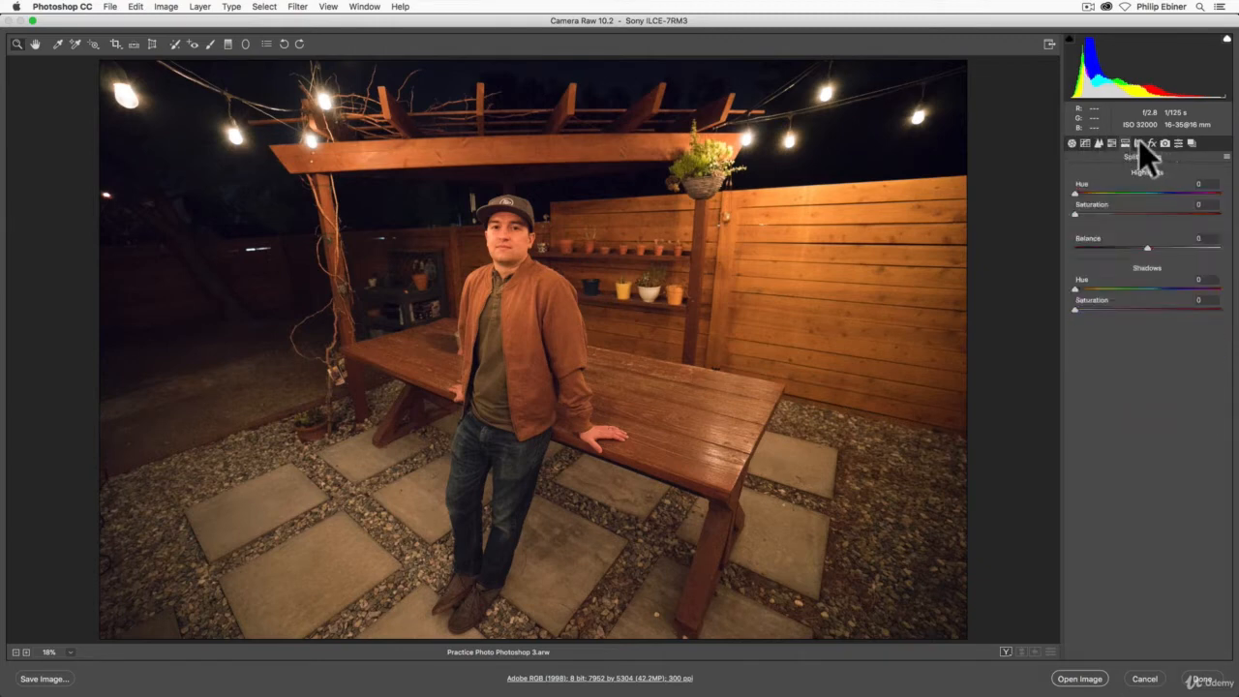
click(1139, 143)
click(1153, 142)
click(1167, 142)
click(1178, 142)
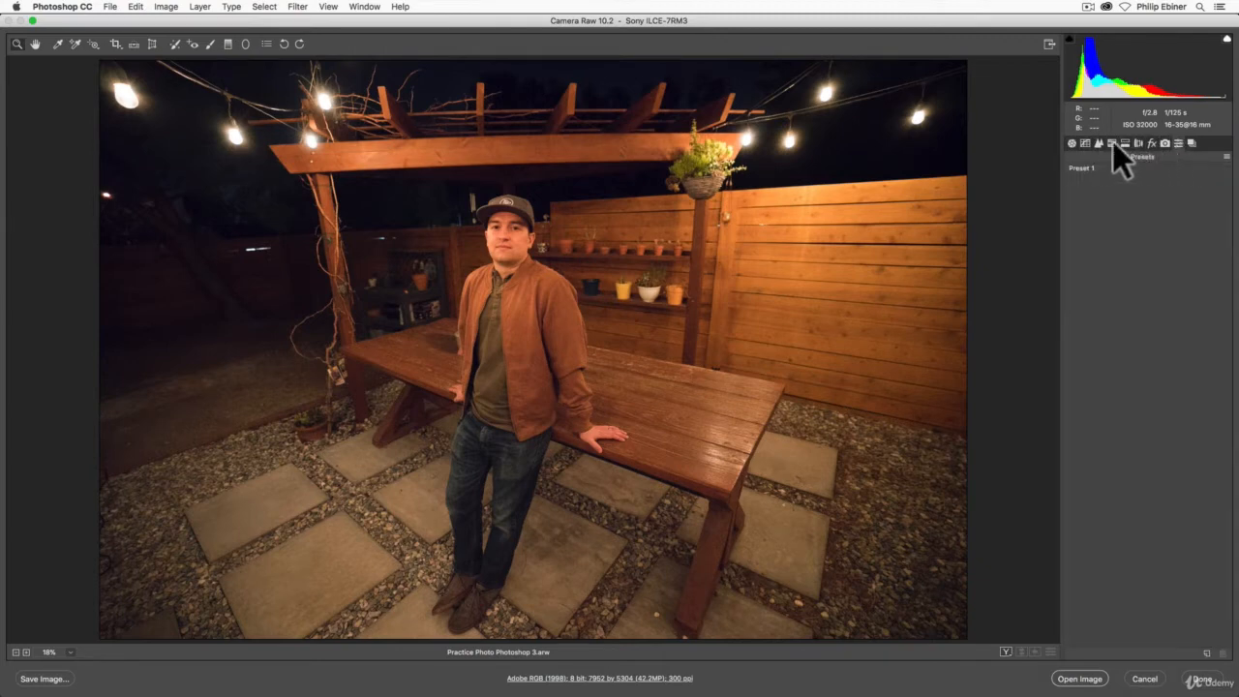
click(1072, 142)
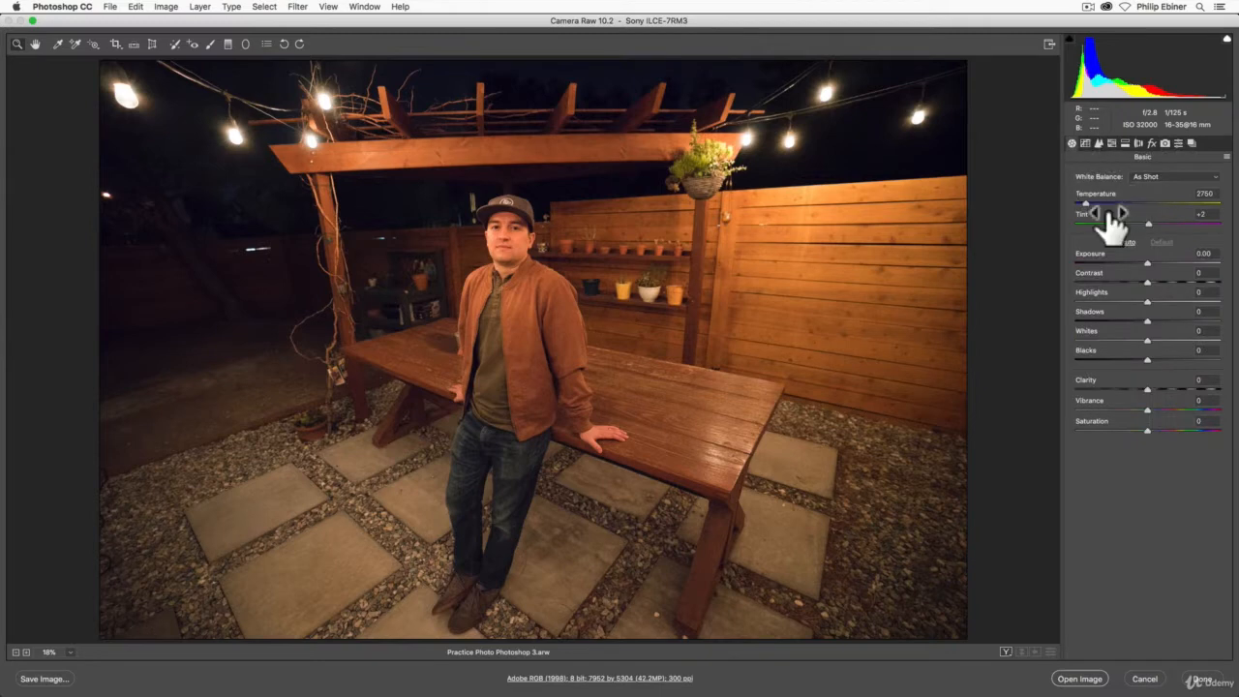
Step: Try warming the photo to a temperature of 6700, undo it, and restore the As Shot white balance
mouse_move(1086, 203)
mouse_down()
mouse_move(1120, 205)
mouse_move(1084, 205)
mouse_move(1109, 203)
mouse_up()
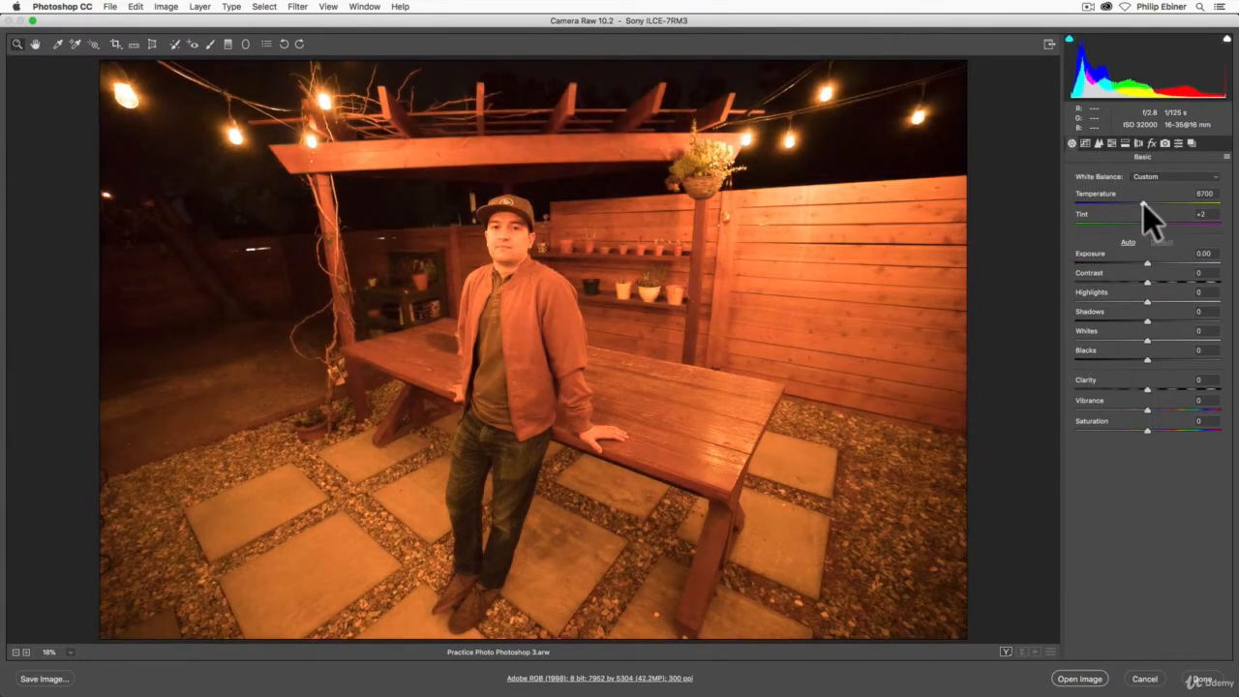
key(super+z)
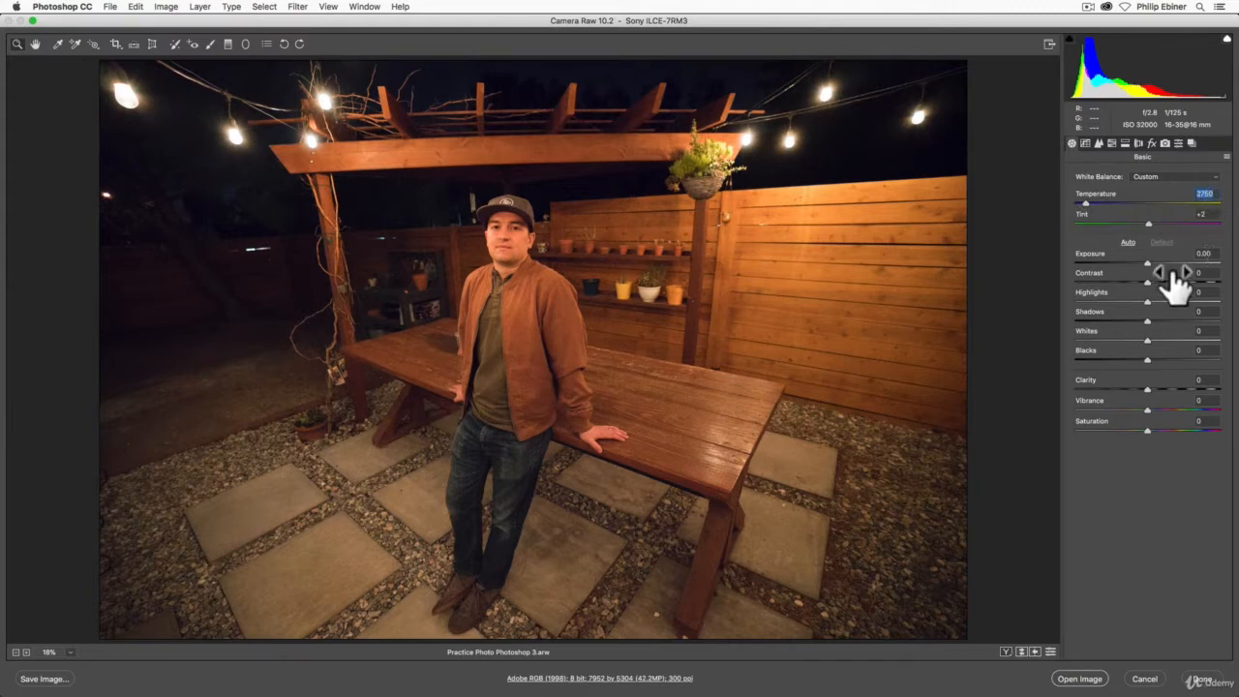
click(1160, 179)
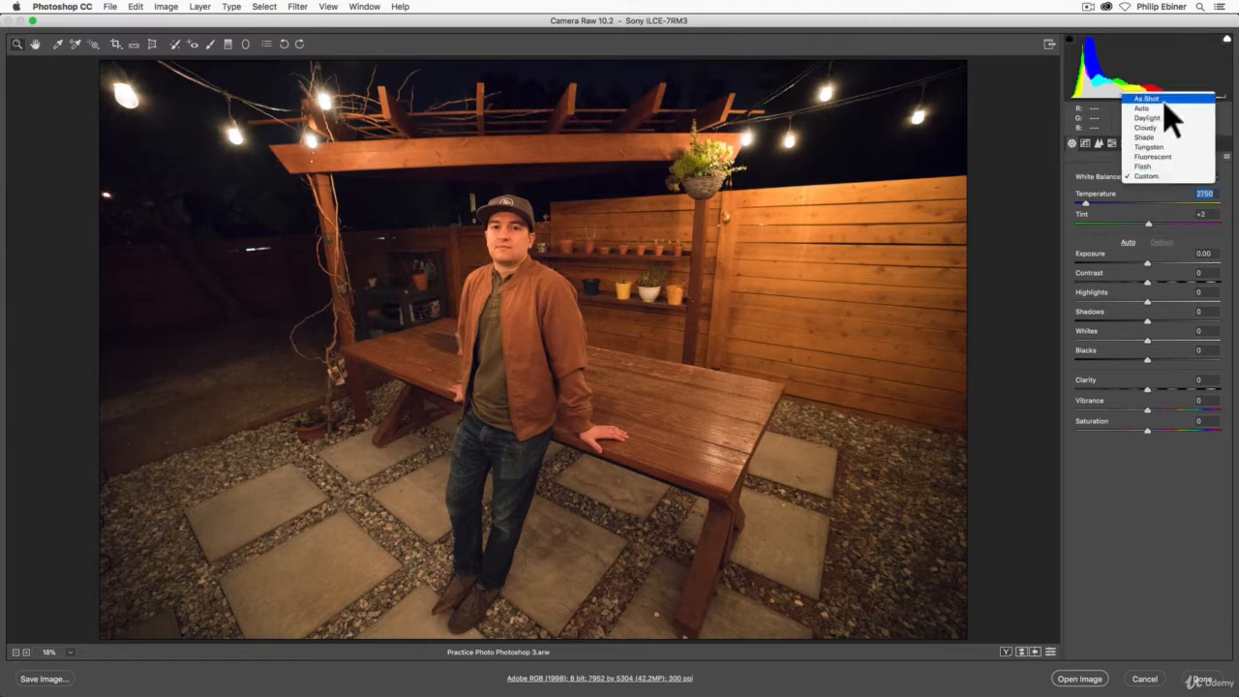
click(1078, 184)
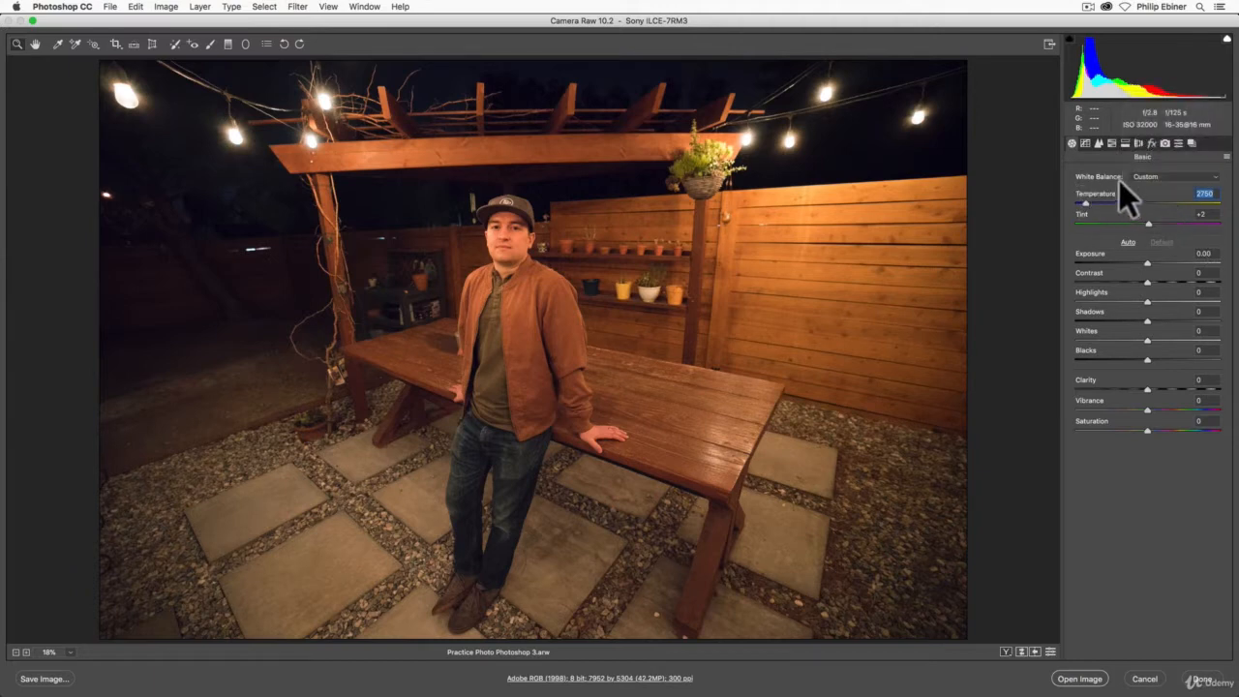
click(1164, 176)
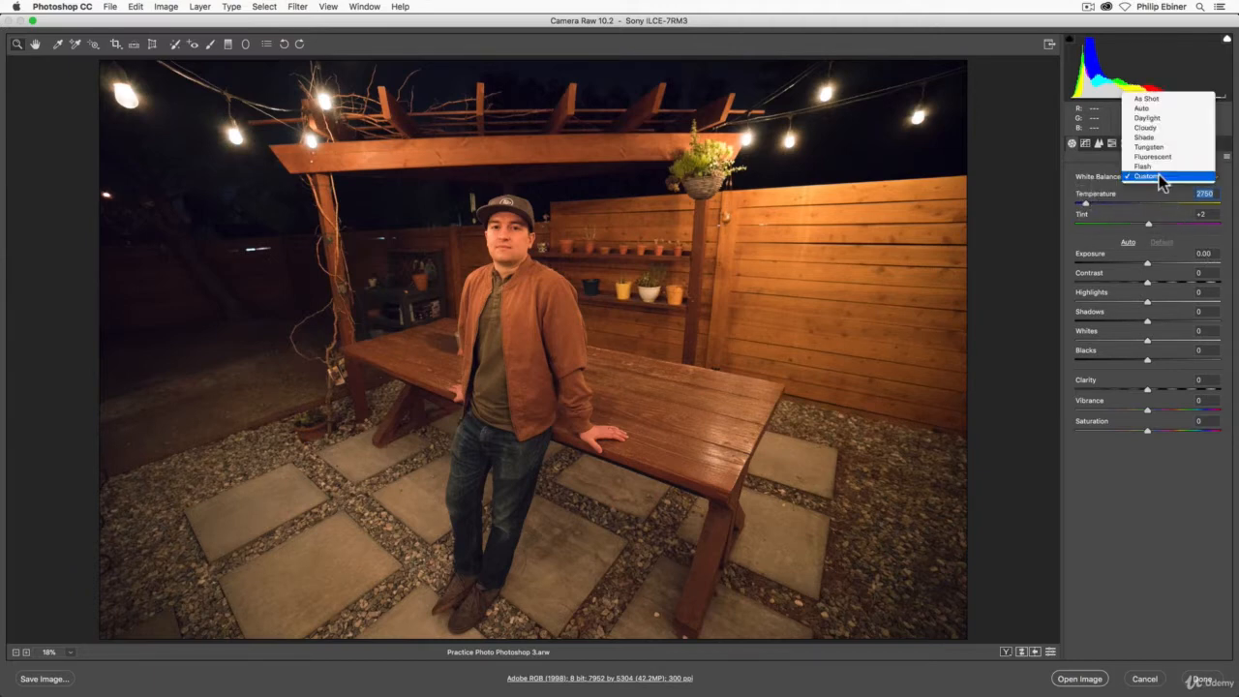
click(1162, 100)
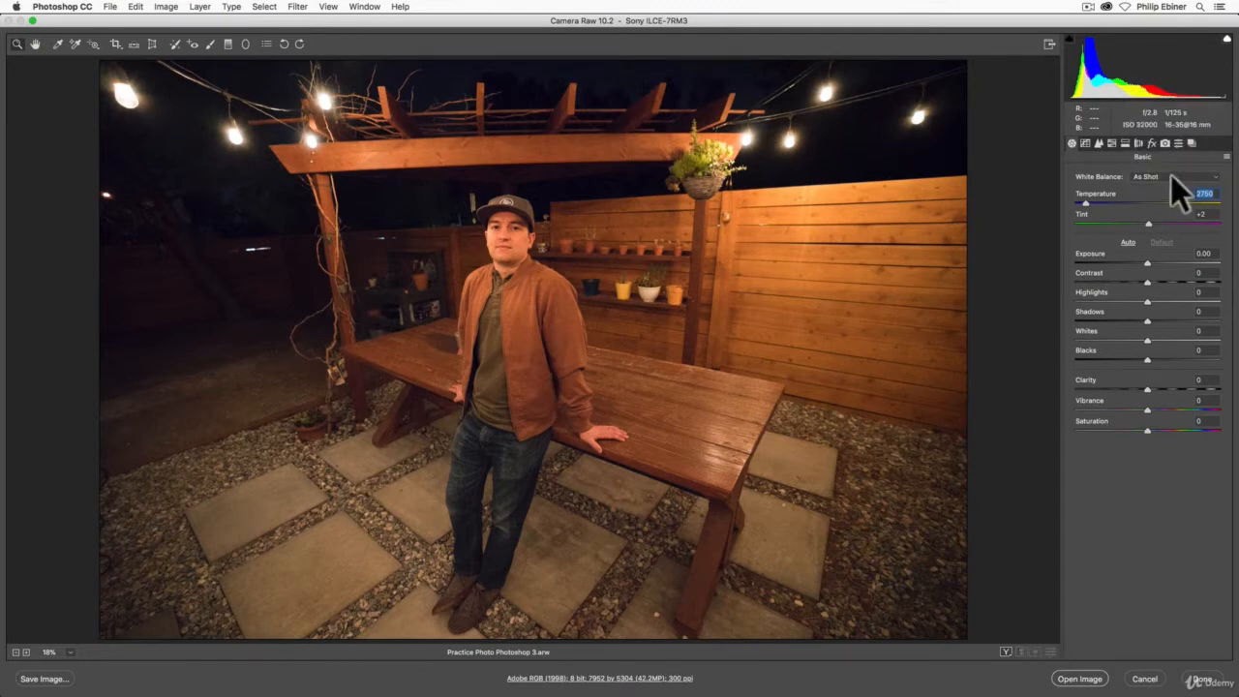
Step: Try the Tungsten white balance preset on the photo, followed by Daylight
click(1172, 175)
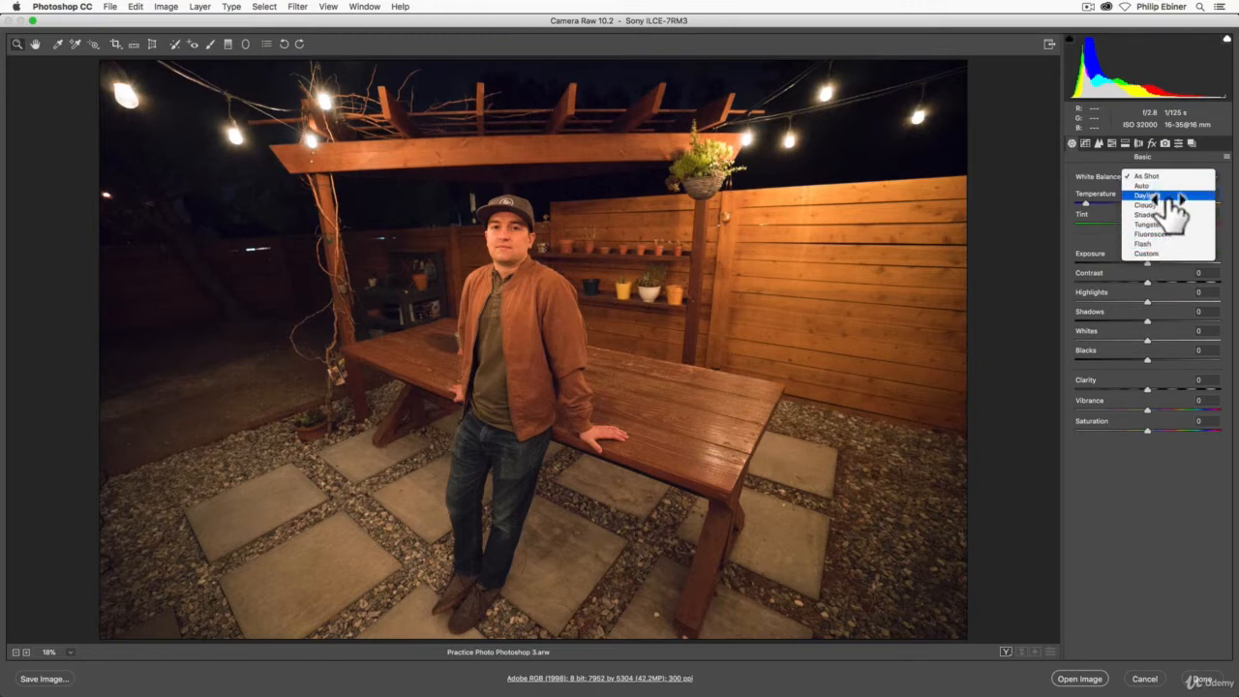
click(1144, 177)
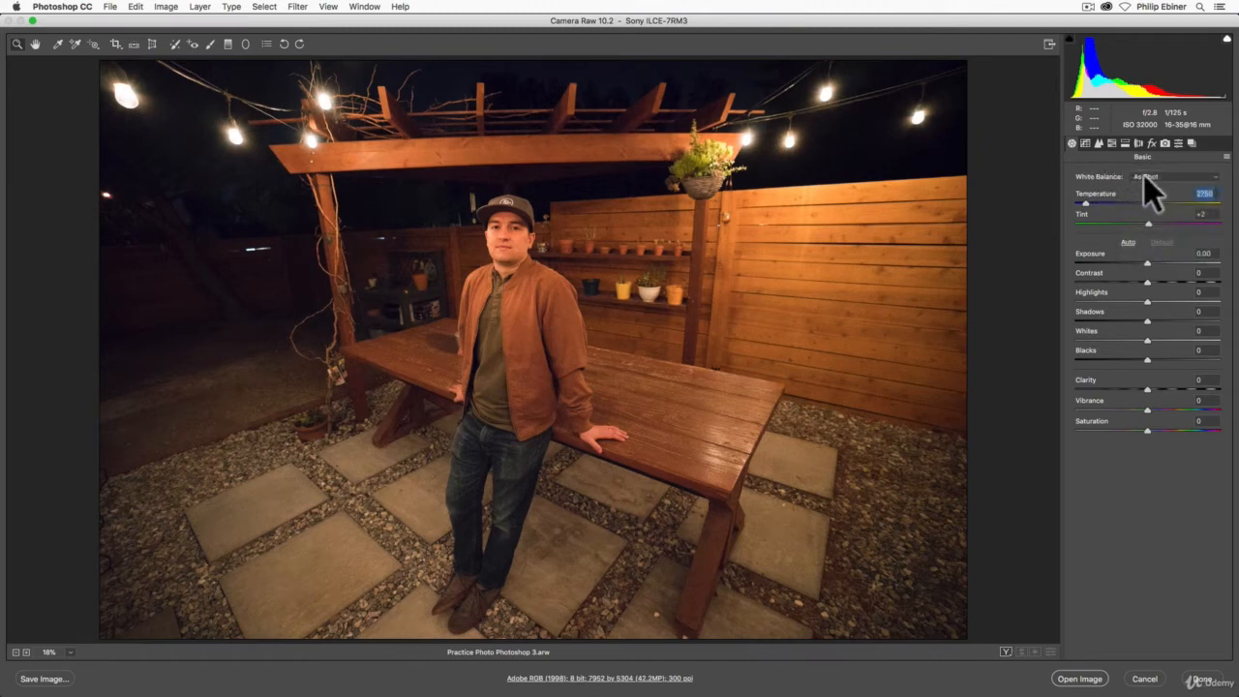
click(1143, 177)
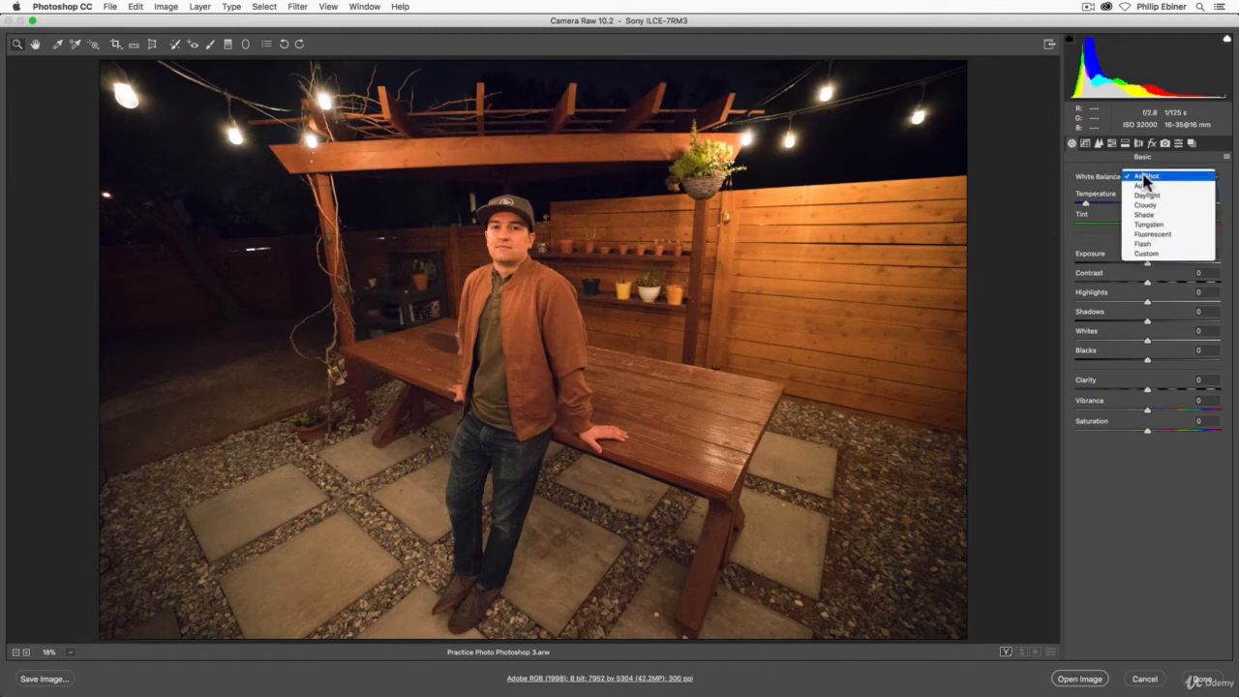
click(1150, 224)
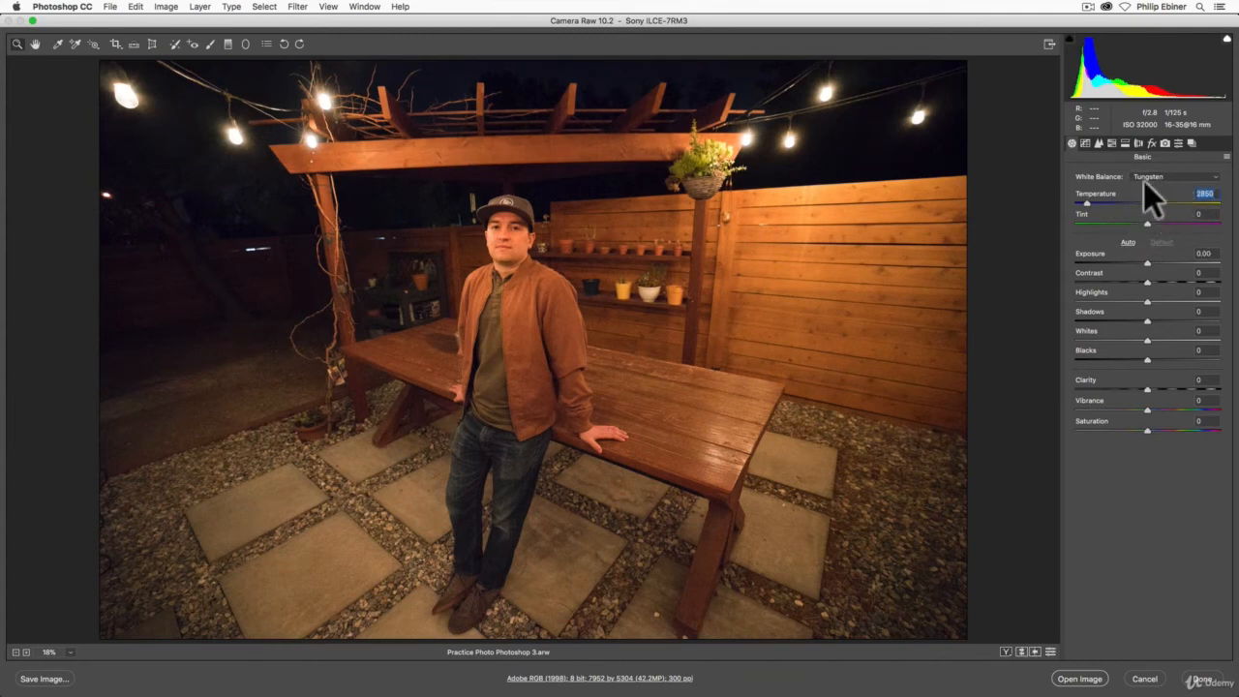
click(1156, 177)
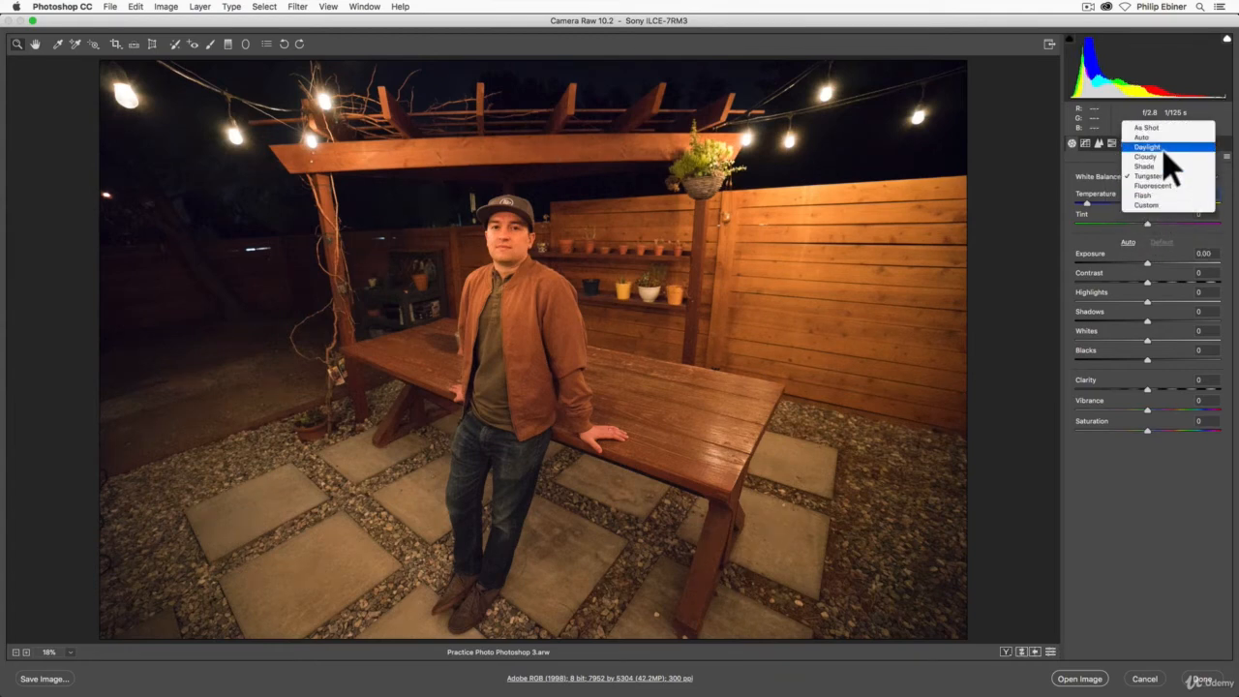
click(1162, 150)
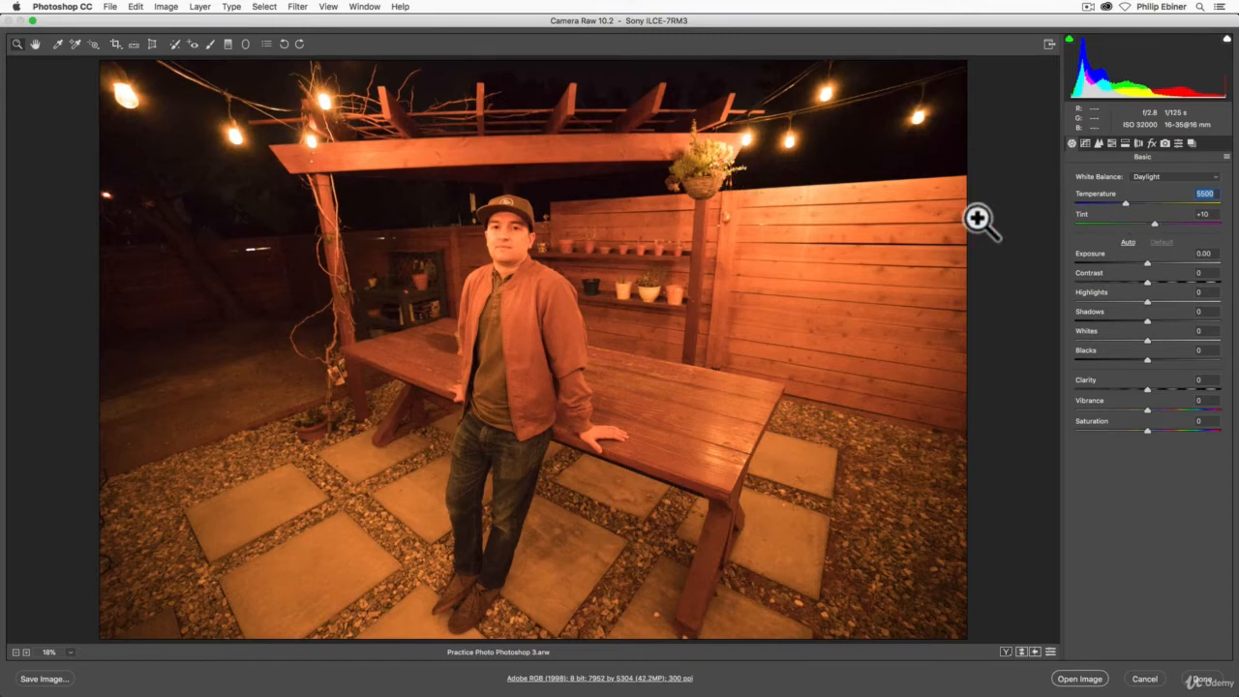
Step: Try the Auto white balance and return it to As Shot
click(1180, 176)
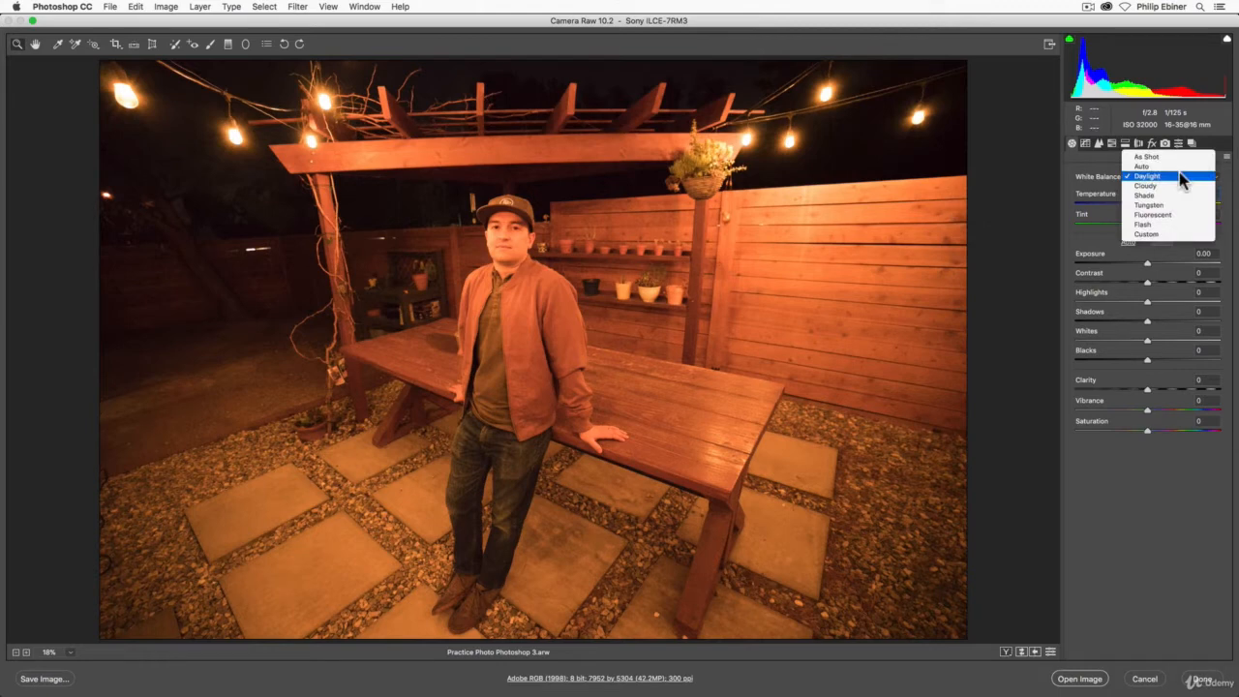
click(1184, 166)
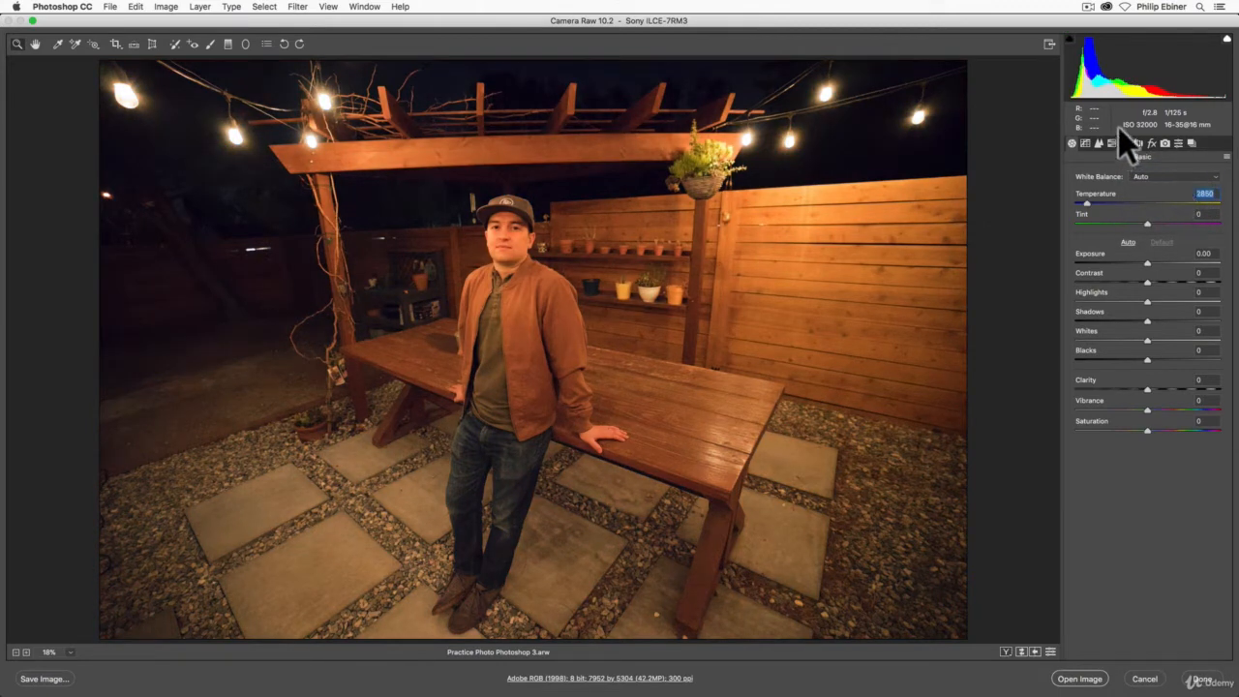
click(1170, 178)
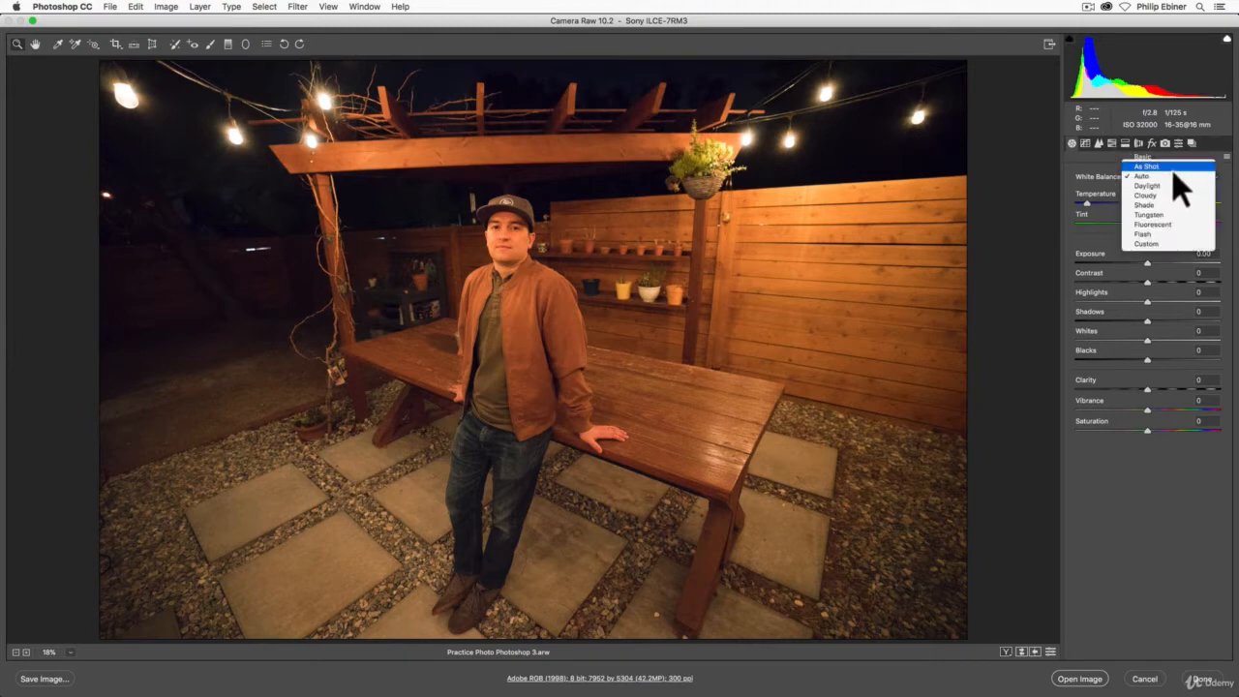
click(1177, 168)
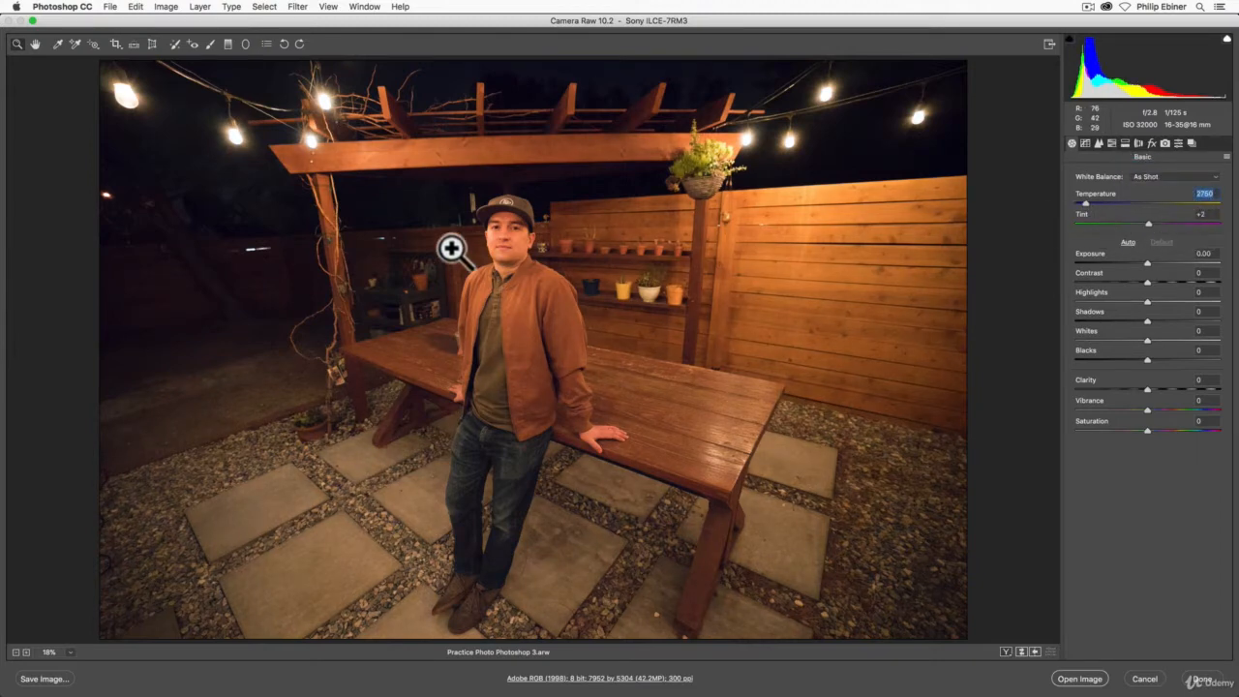
Step: Set the white balance temperature to 2700
mouse_move(1086, 204)
mouse_down()
mouse_move(1101, 205)
mouse_move(1086, 207)
mouse_up()
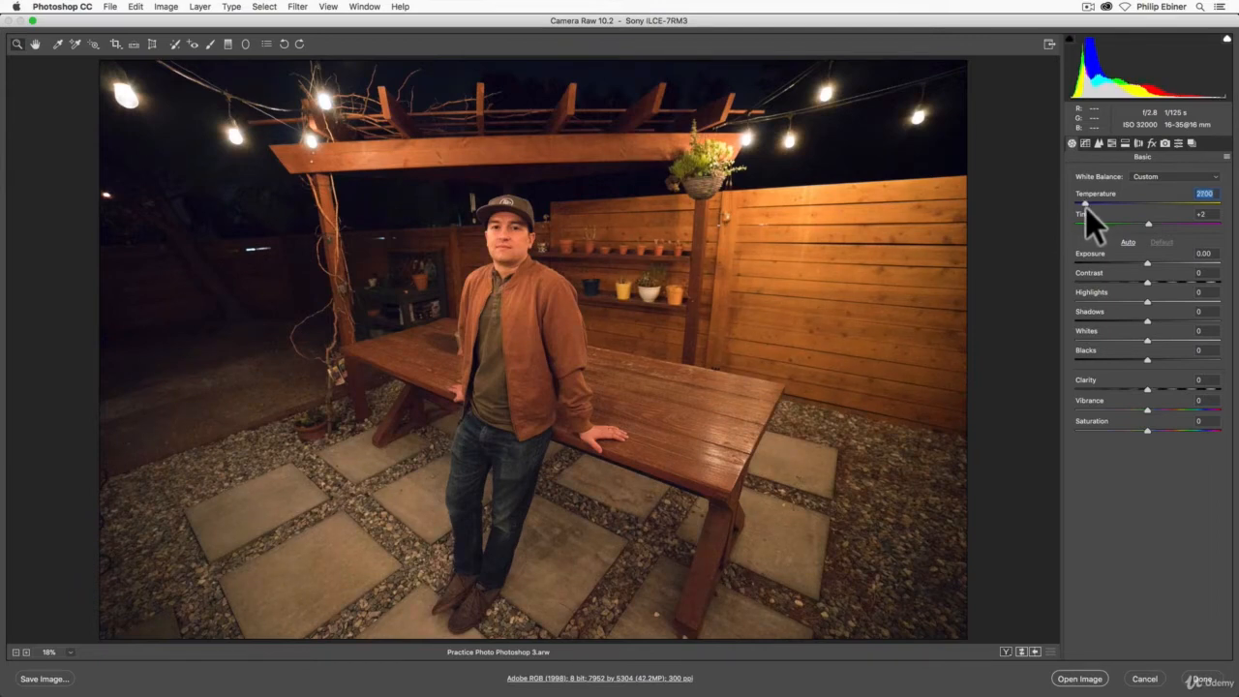
drag(1086, 208, 1085, 208)
key(super+a)
text(12700)
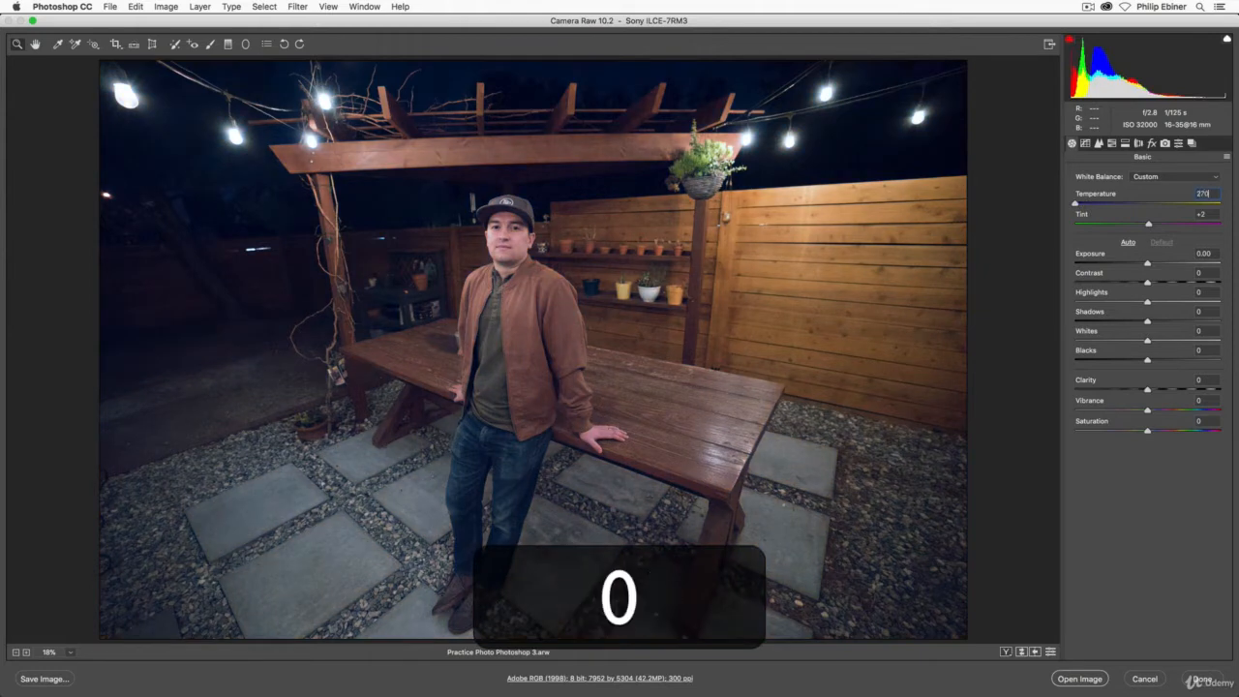
key(Tab)
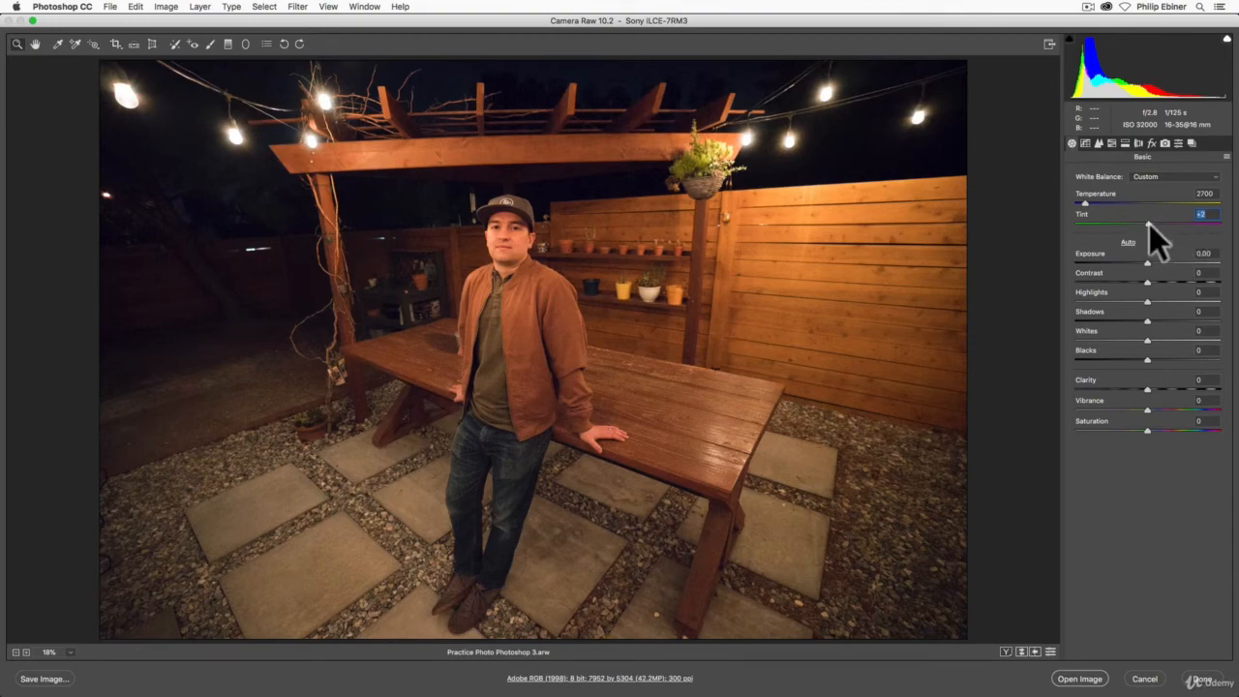
Step: Try tint values of +150 and -18 on the photo, and settle the tint at about +5
drag(1150, 224, 1207, 225)
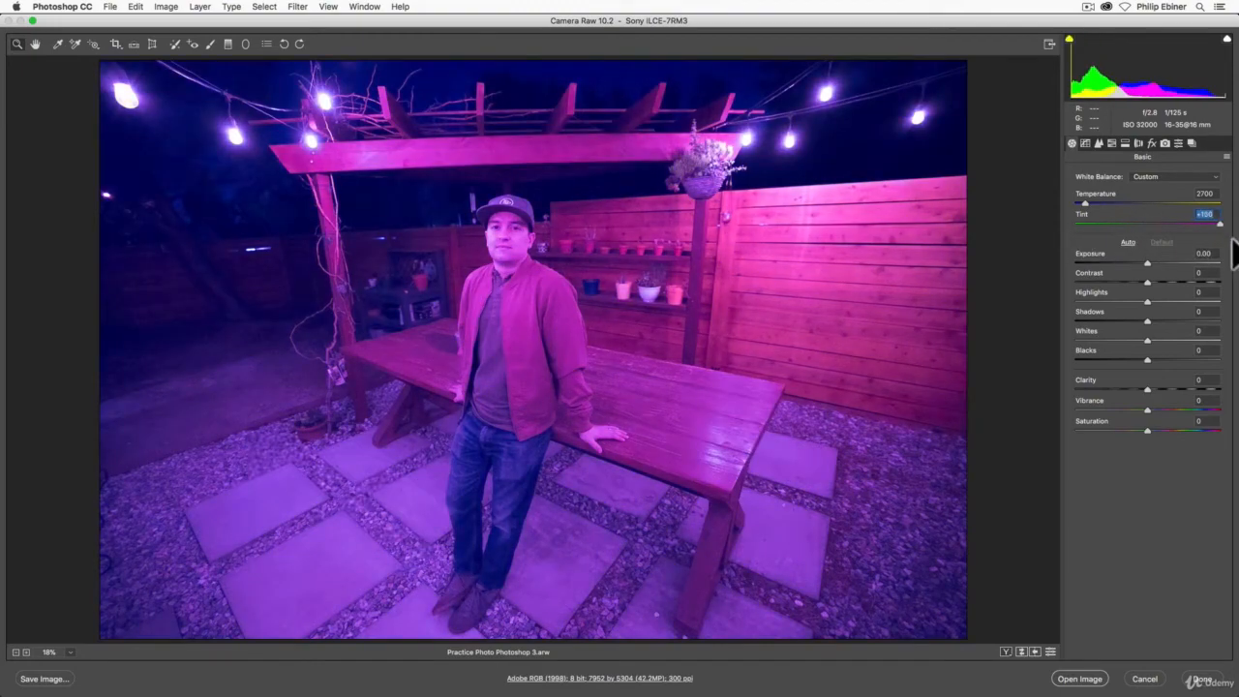
click(1131, 224)
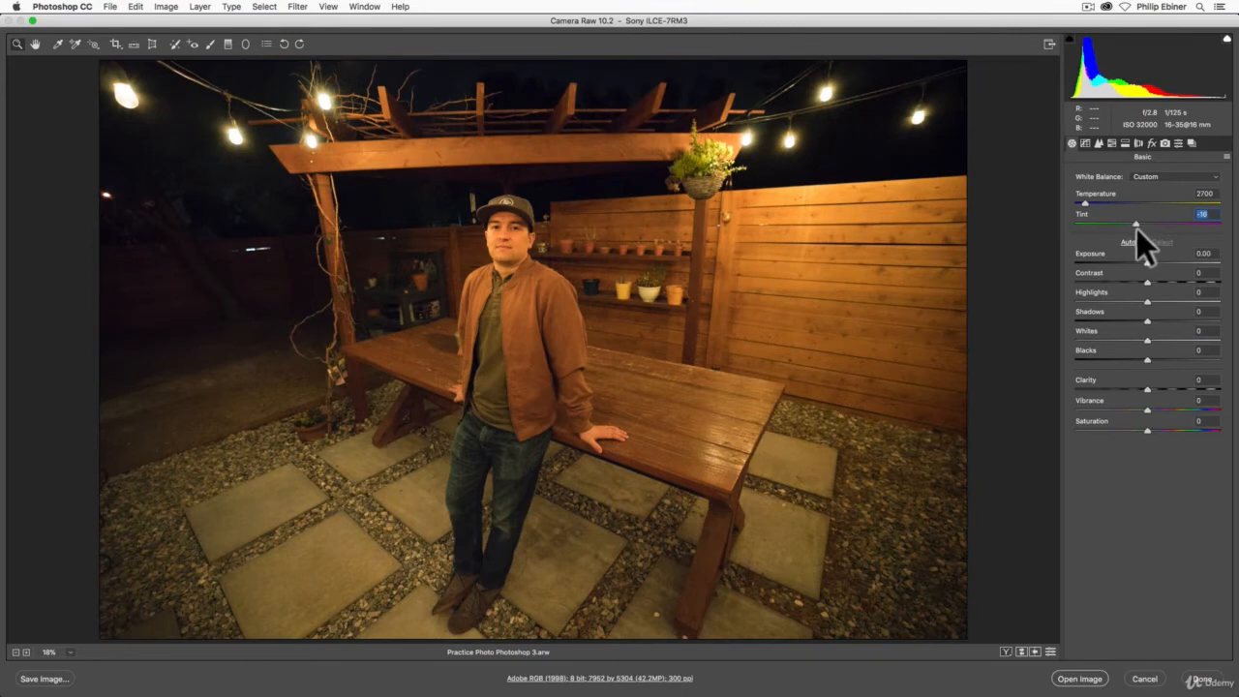
drag(1141, 229, 1150, 228)
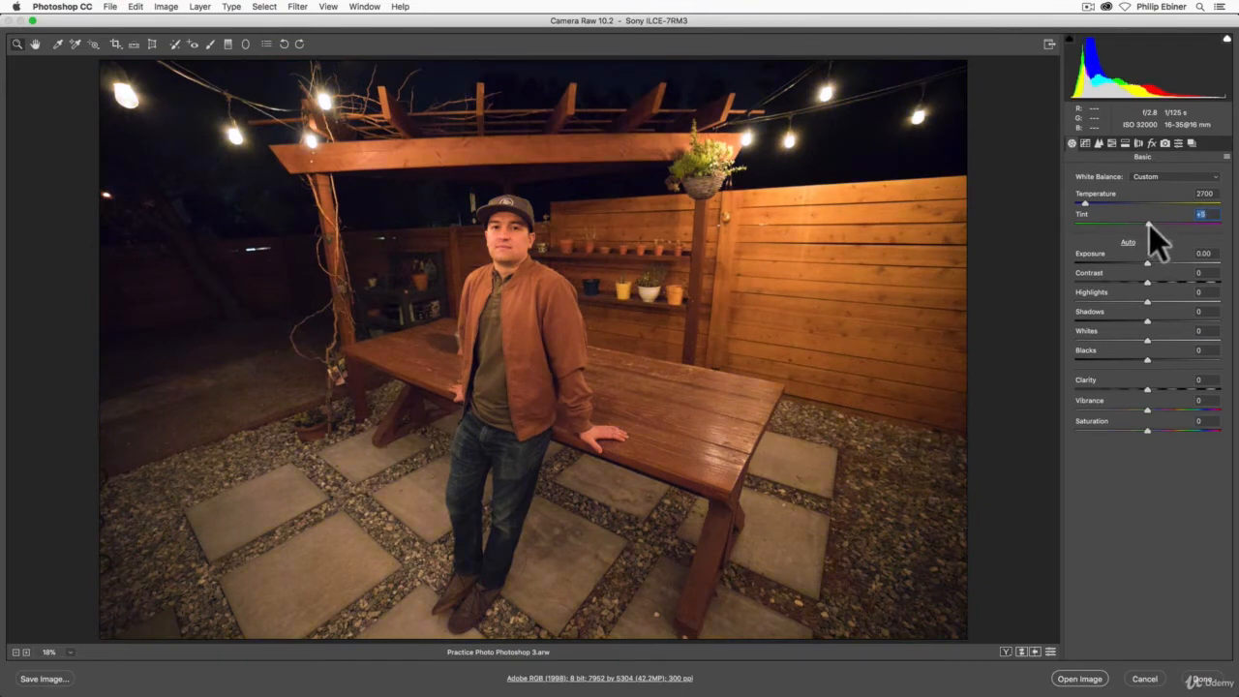
drag(1149, 224, 1150, 224)
drag(1146, 226, 1149, 230)
Step: Cancel the raw edit of Practice Photo Photoshop 3.arw and locate Practice Photo Photoshop 7.jpg in Finder
click(1212, 194)
click(1151, 678)
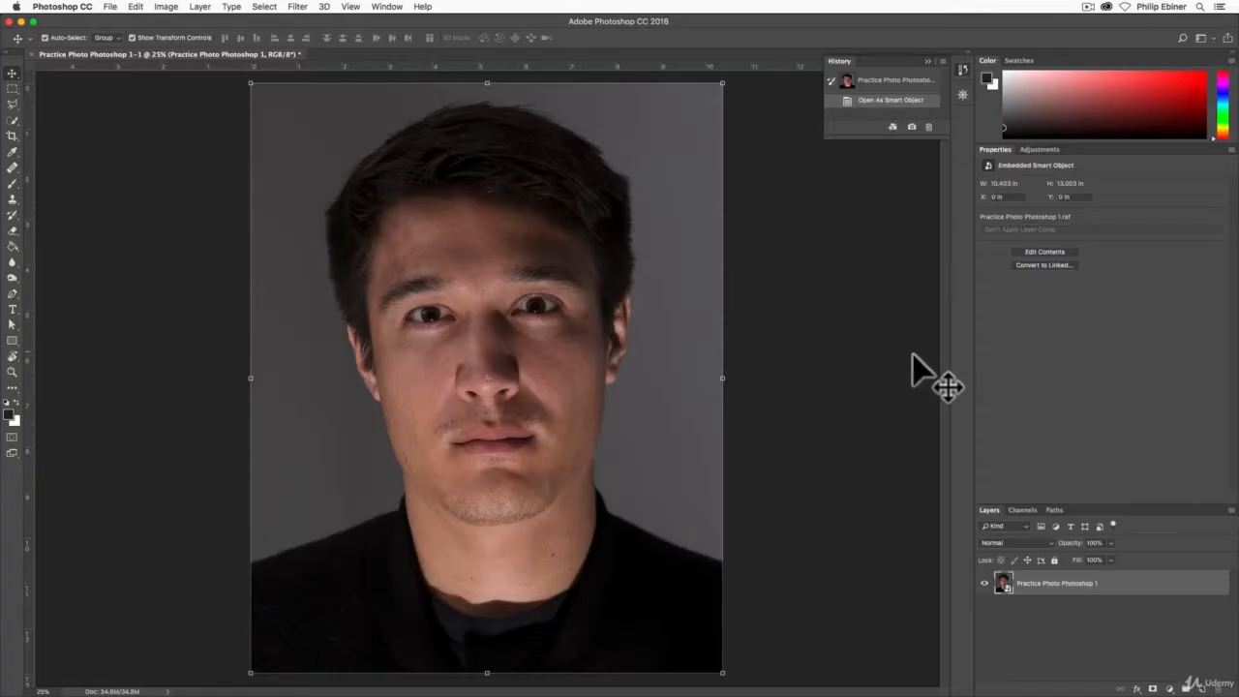
key(super+Tab)
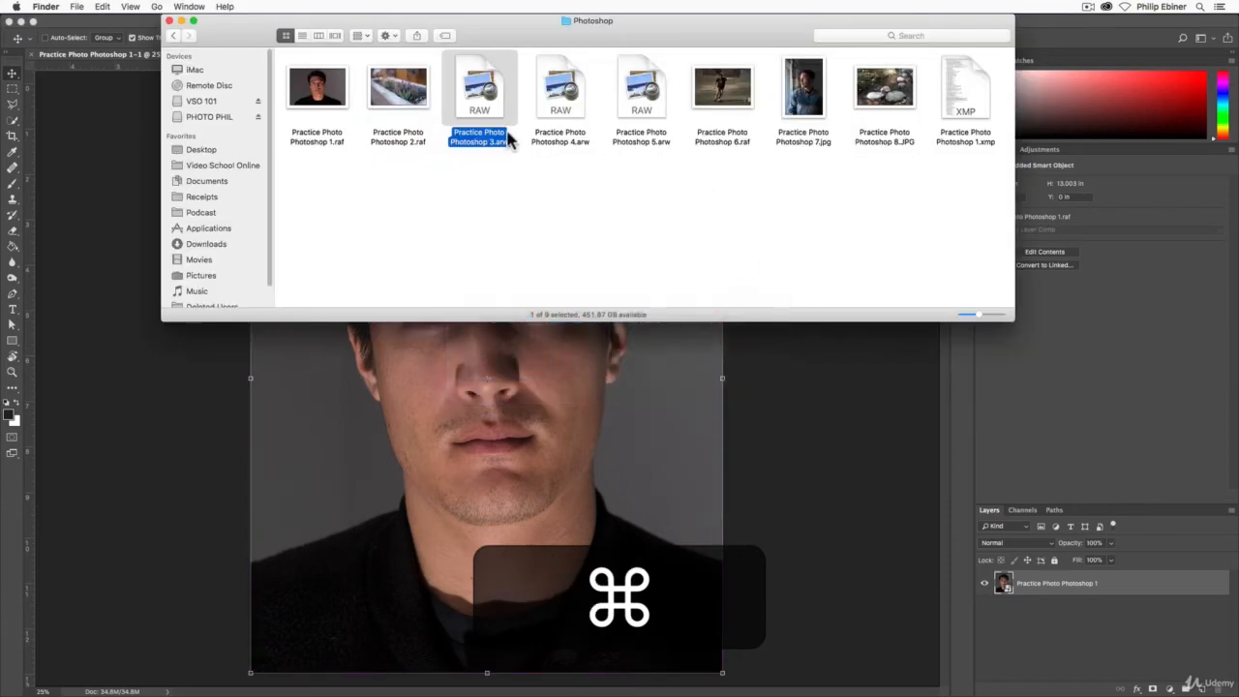
click(774, 74)
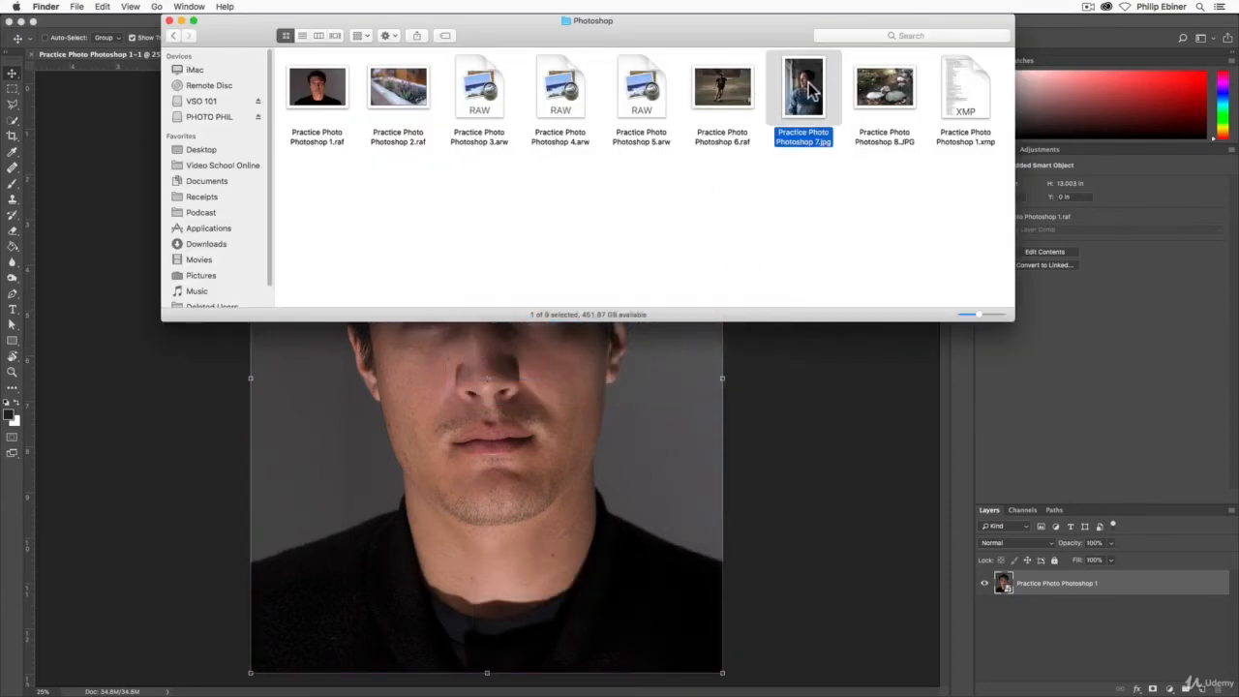
click(92, 155)
Step: Open Practice Photo Photoshop 7.jpg from the Photoshop folder using the Camera Raw format
click(110, 6)
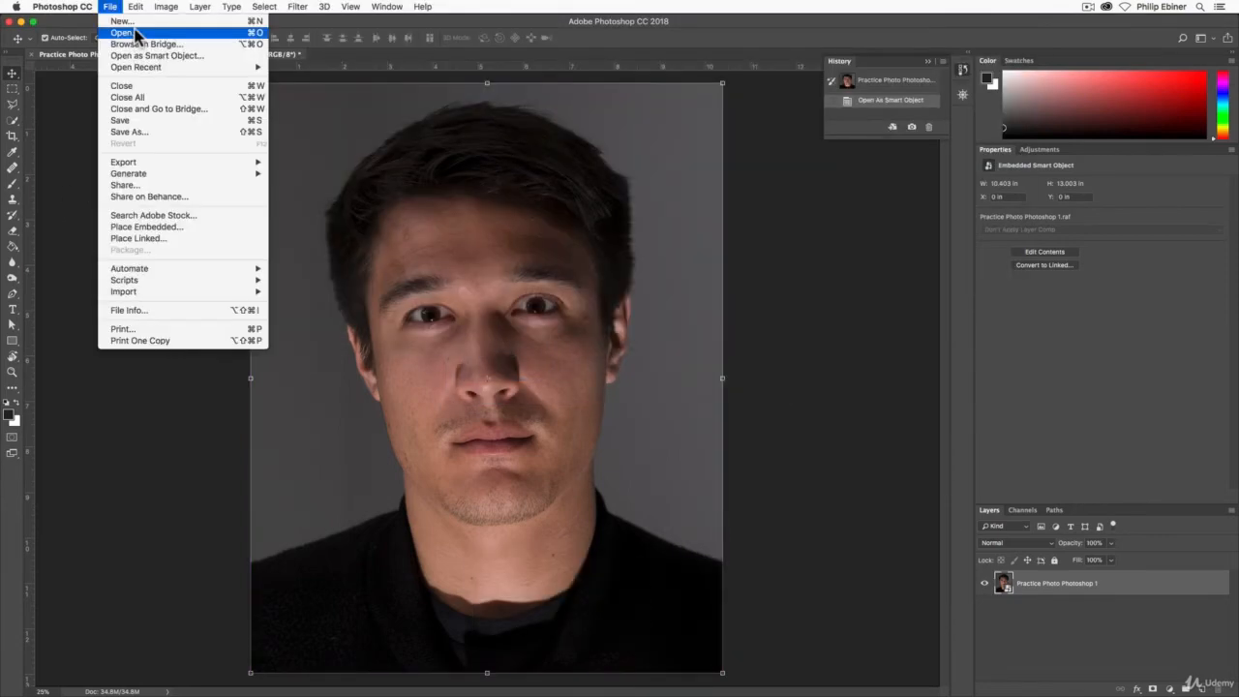
click(124, 32)
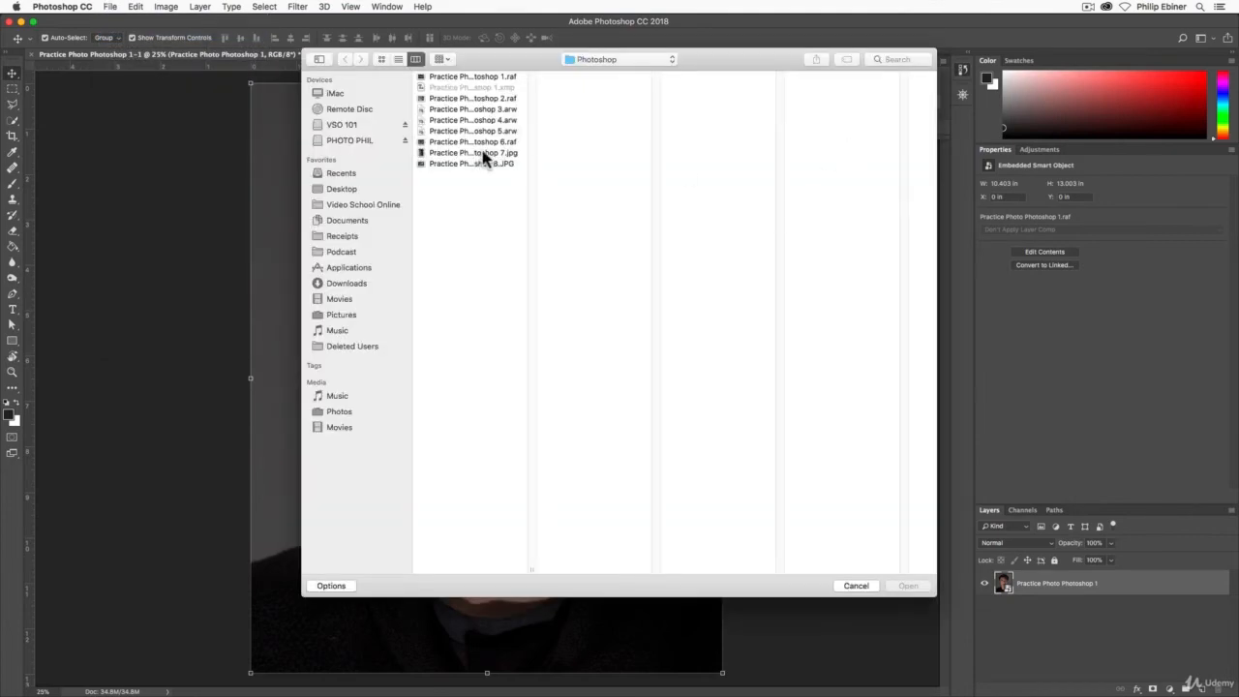
click(514, 153)
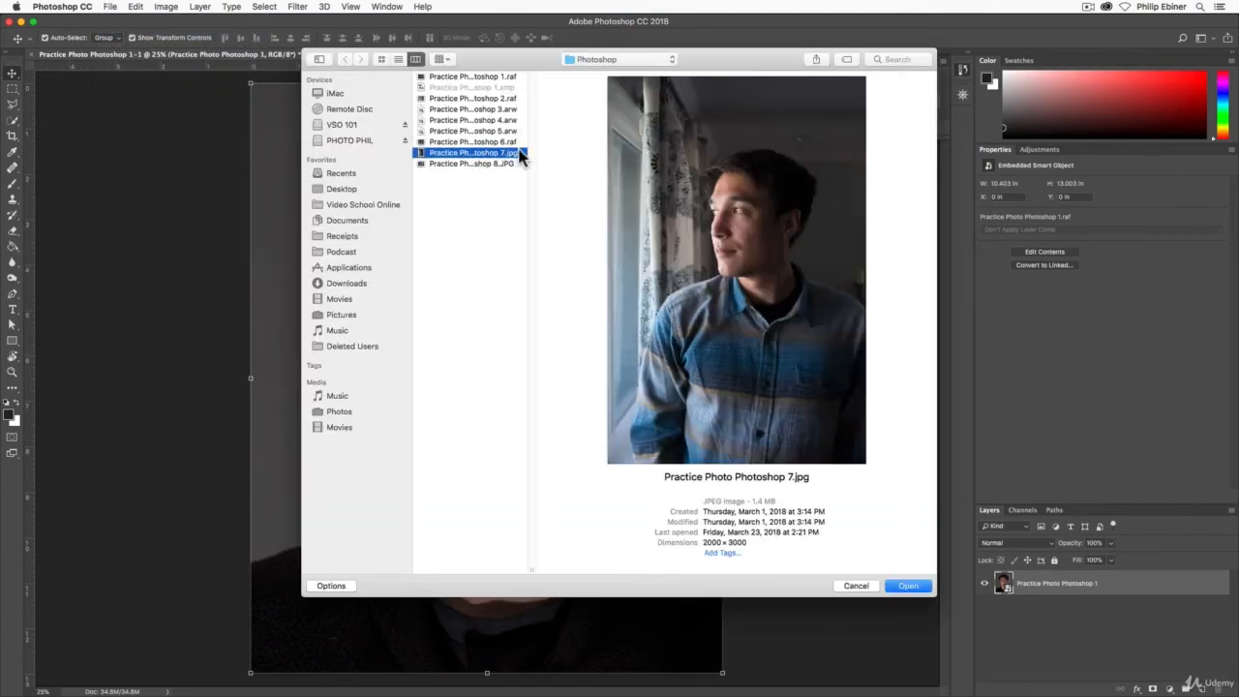
click(323, 587)
click(598, 543)
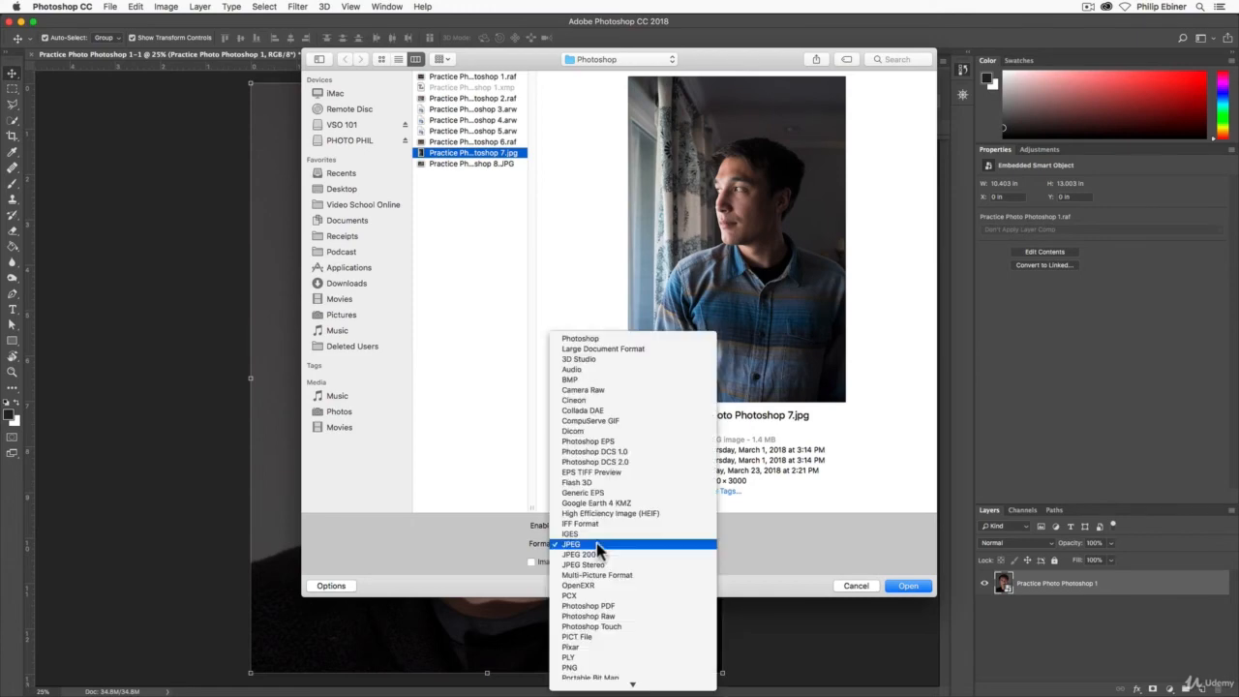
click(585, 390)
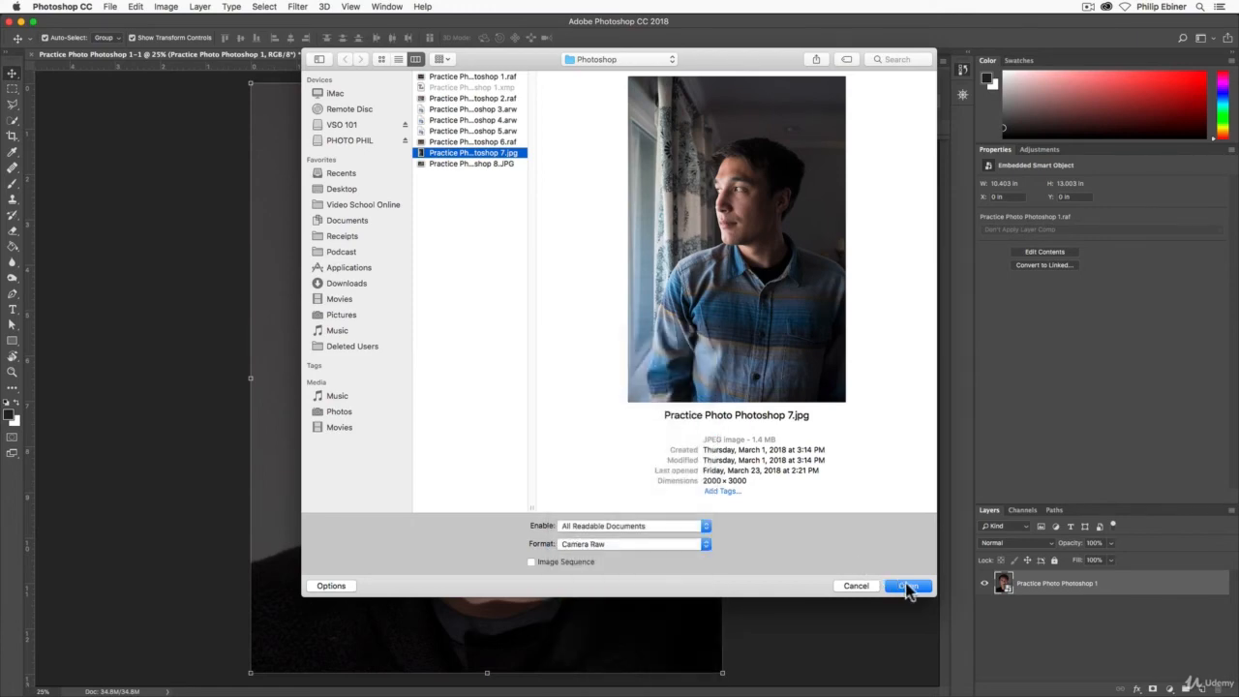
key(Return)
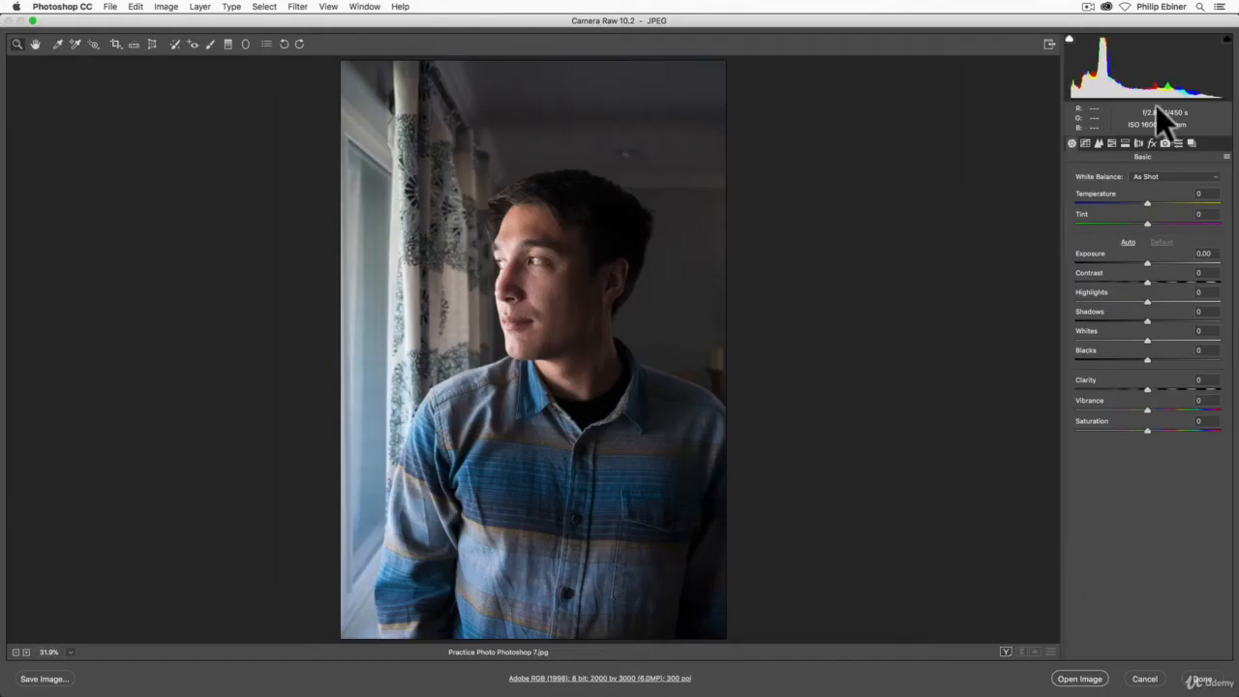
Step: Review the white balance presets available for the JPEG, leaving As Shot selected
click(1166, 179)
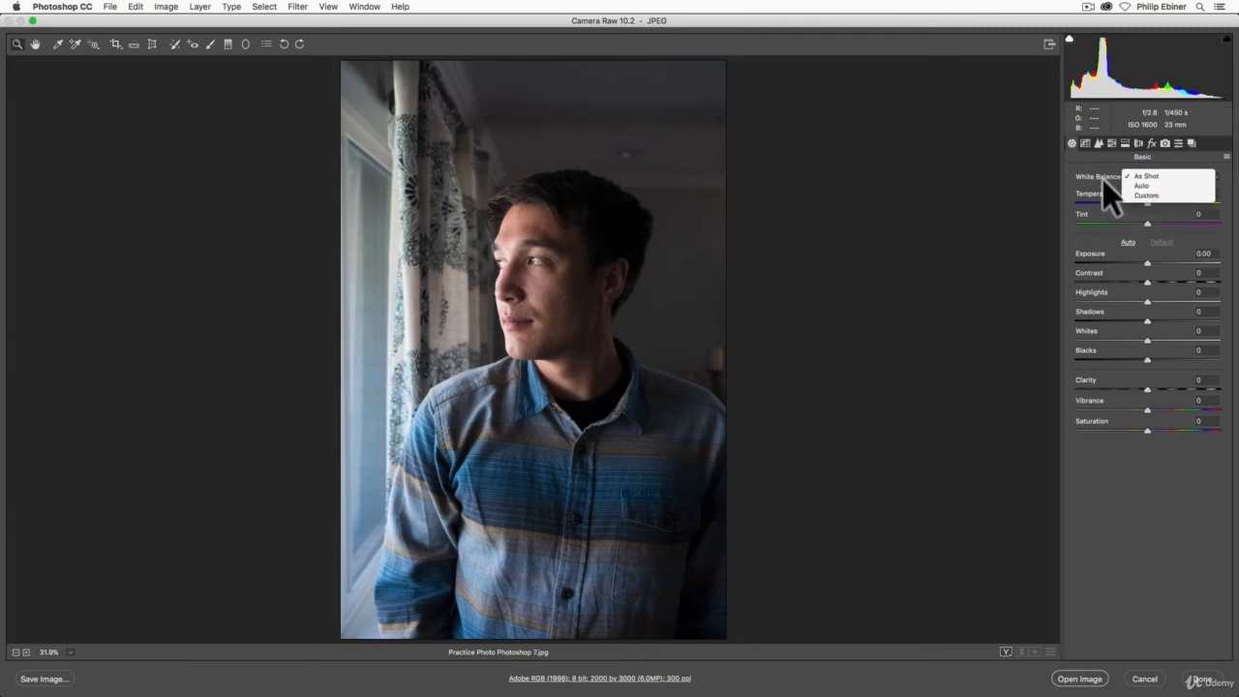
click(1079, 180)
click(1170, 176)
click(1097, 179)
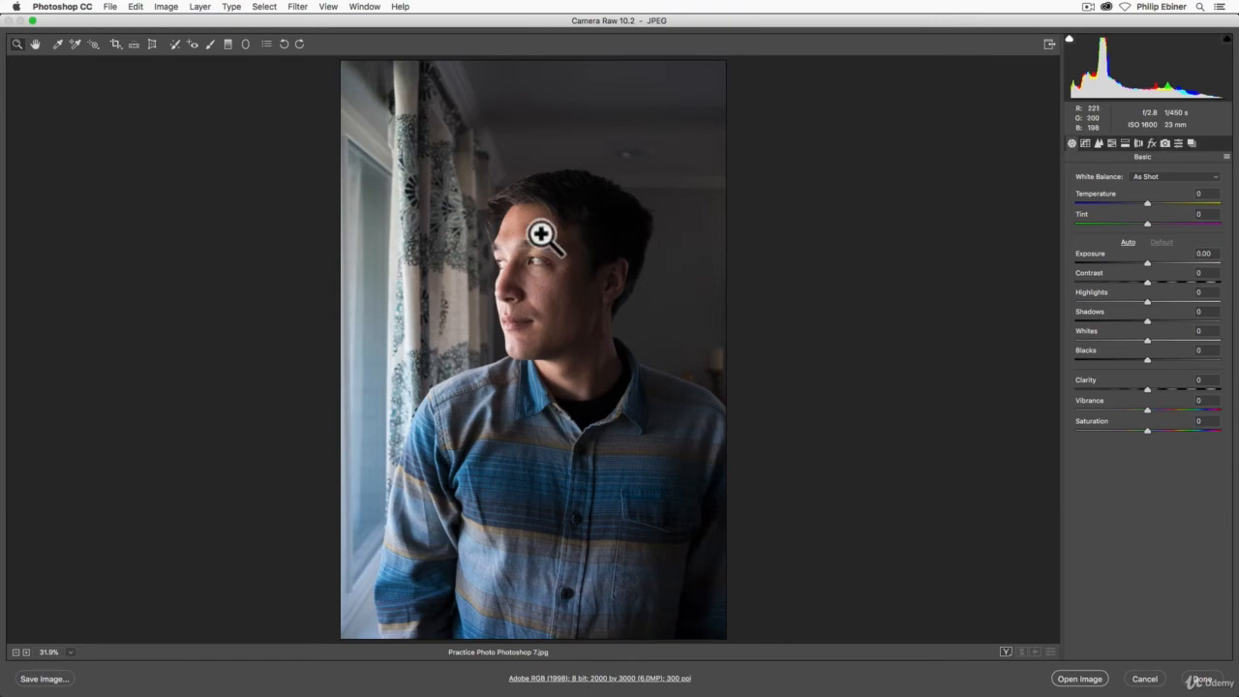
Step: Try a white balance temperature of 5600 on the JPEG, and settle the temperature at +10
click(1148, 202)
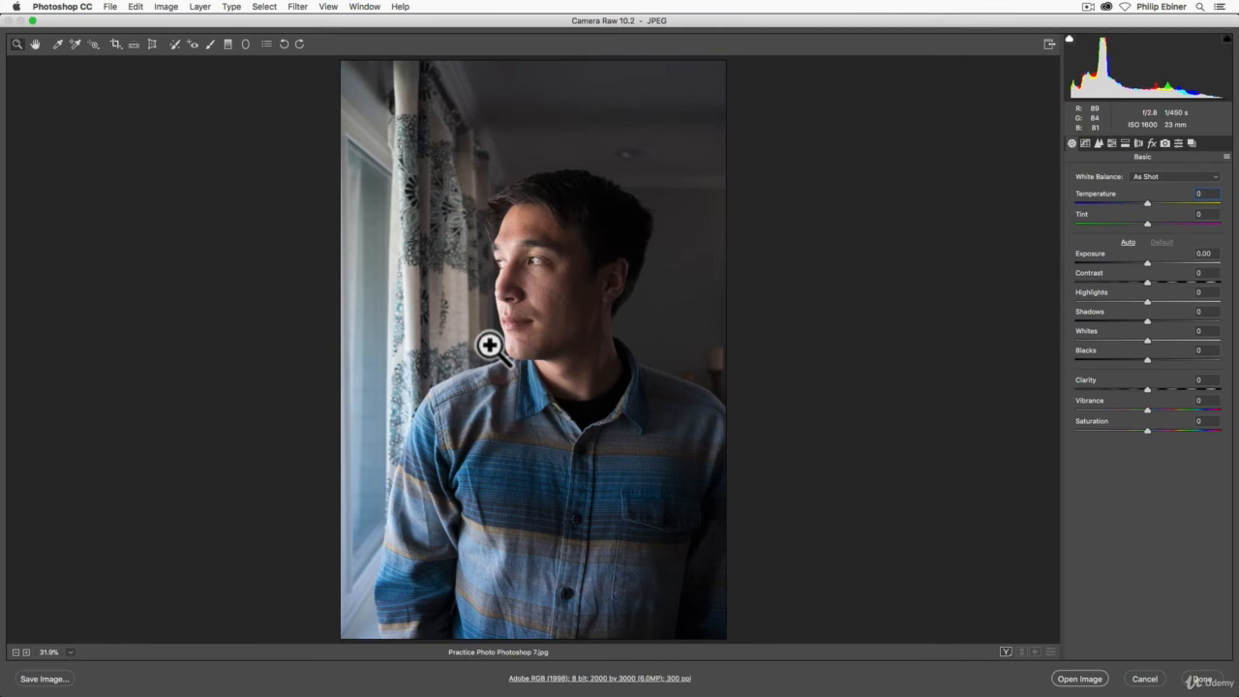
key(BackSpace)
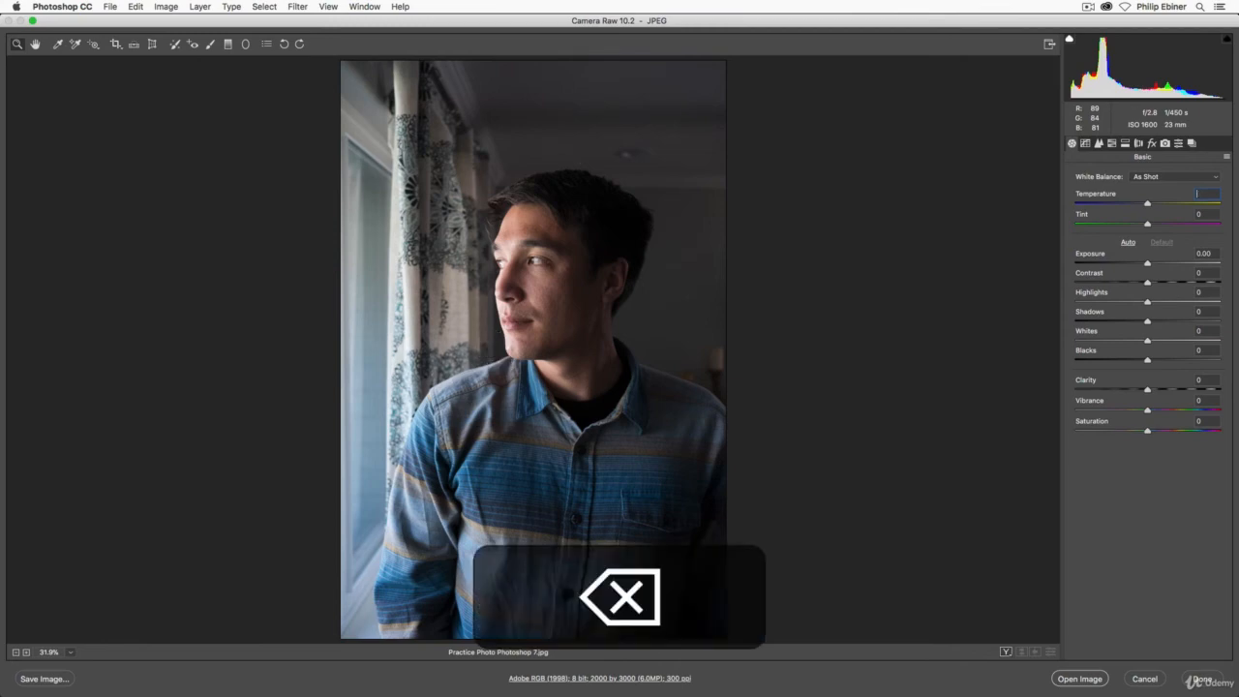
text(5600)
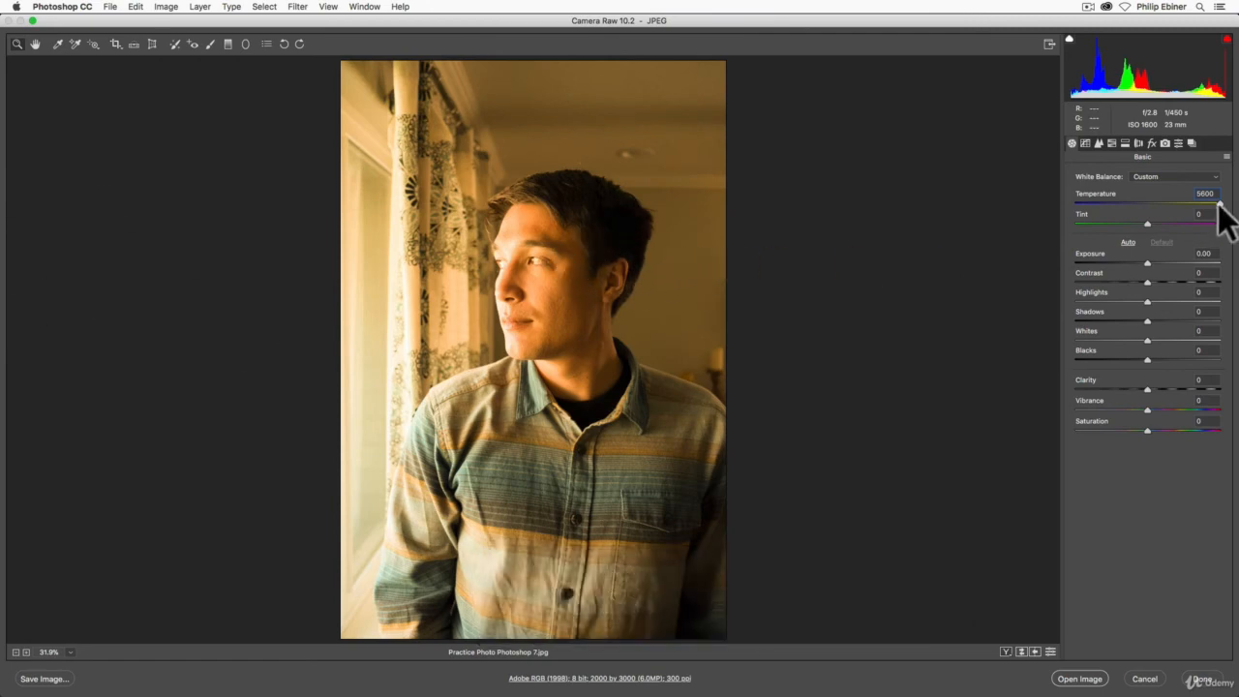
key(Return)
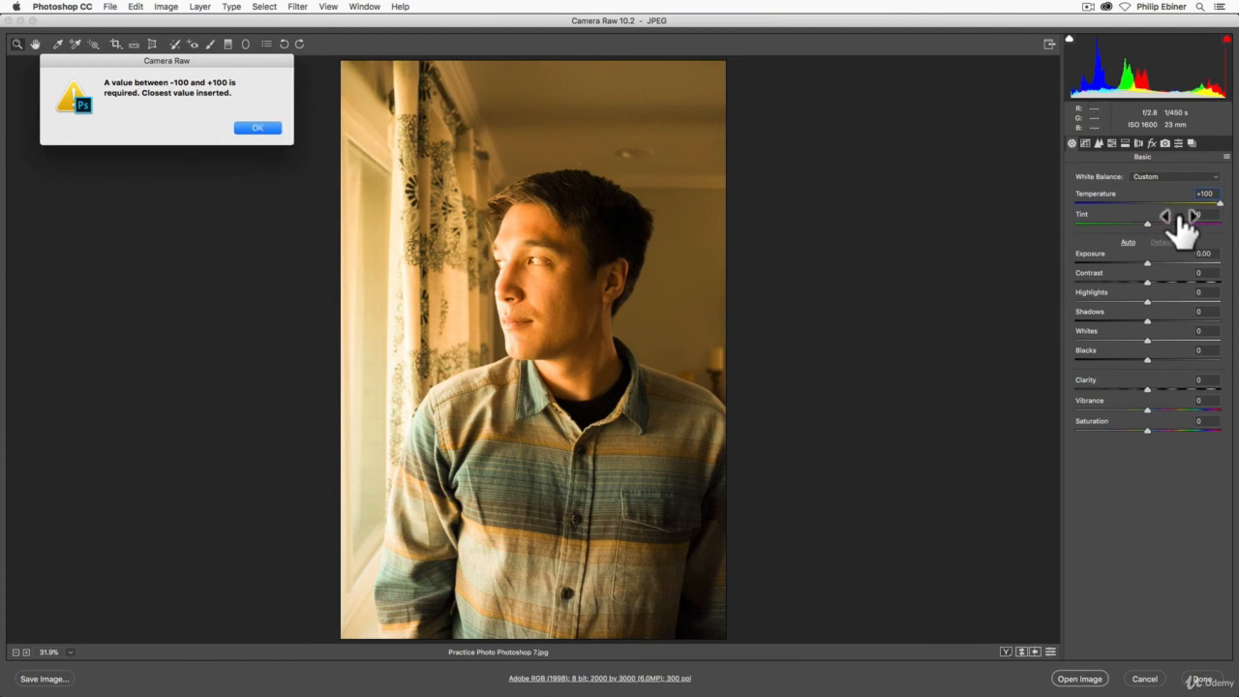
click(259, 130)
drag(1222, 203, 1154, 207)
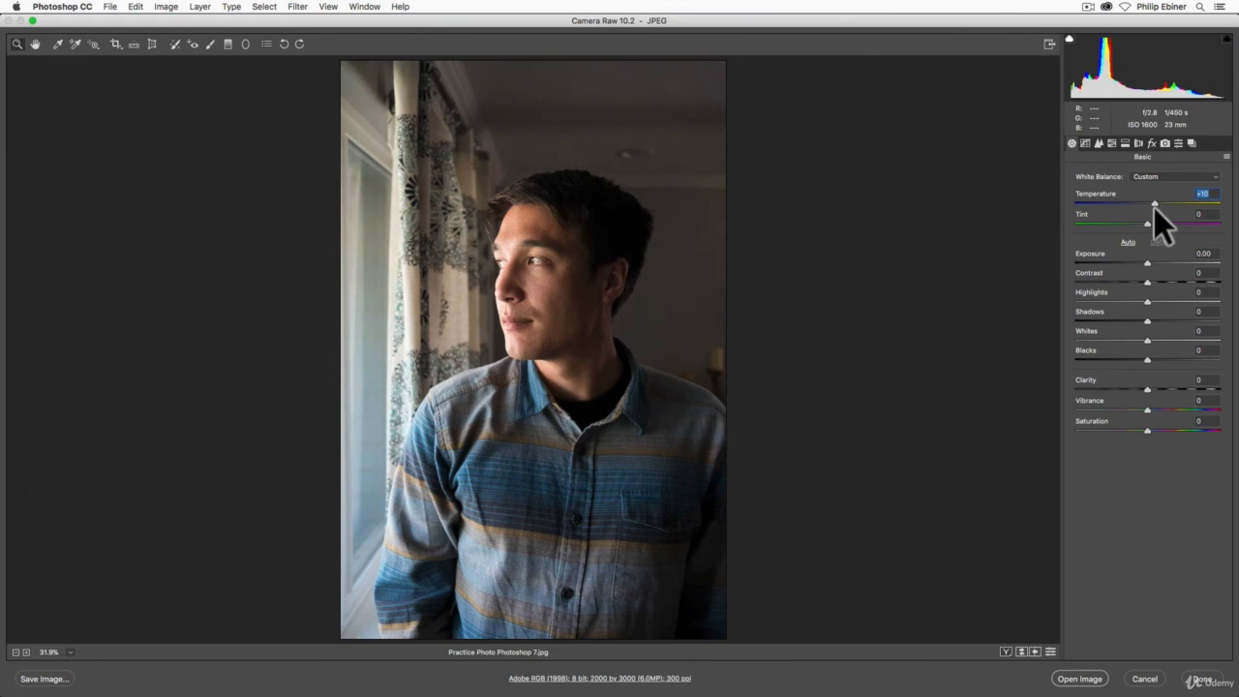